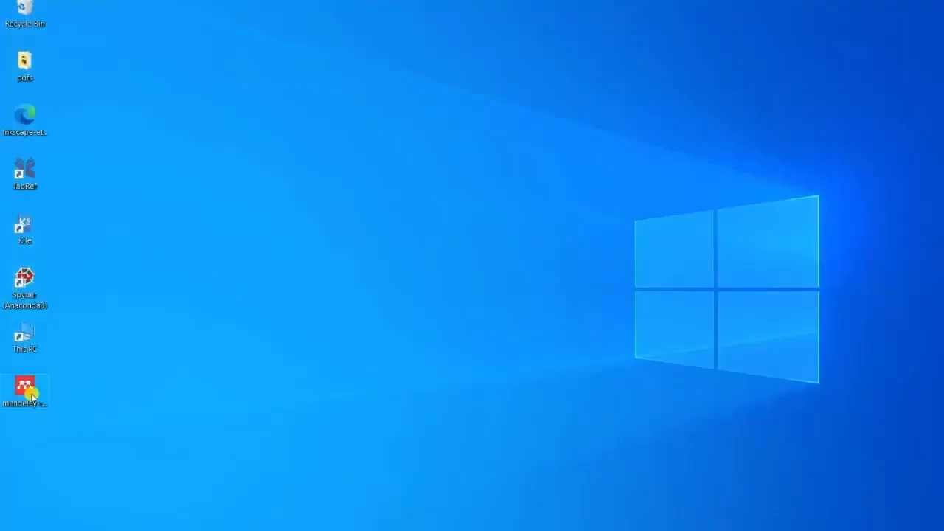
- Install Mendeley Reference Manager for the current user only, finish the setup and launch the program
double_click(28, 391)
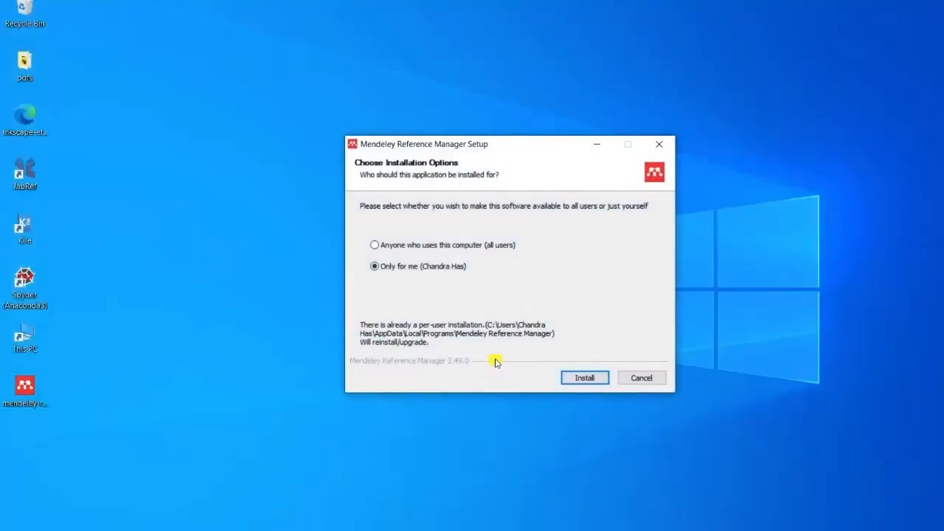
left_click(572, 378)
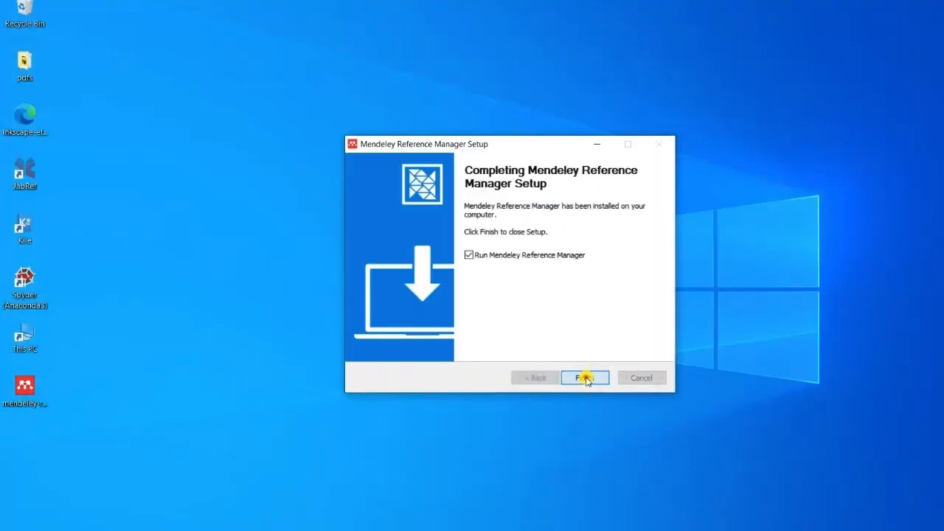
left_click(583, 376)
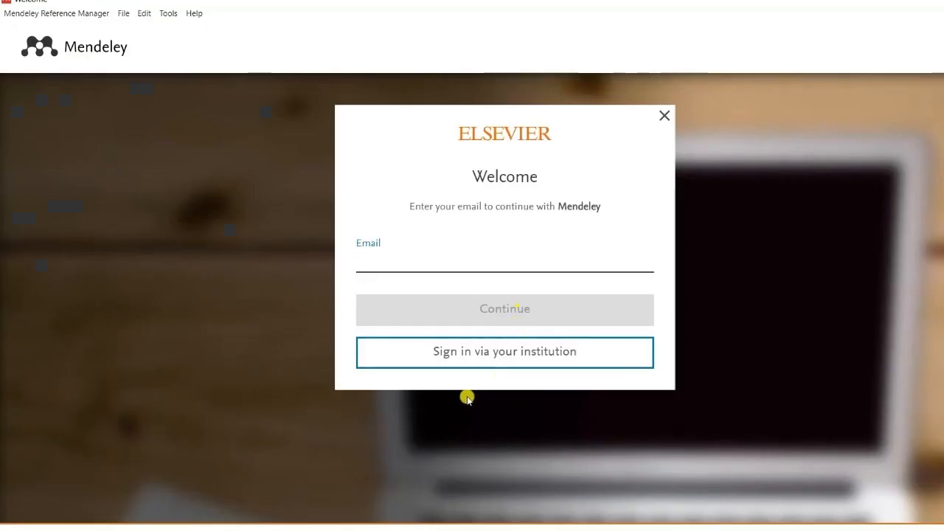
key("ctrl+v")
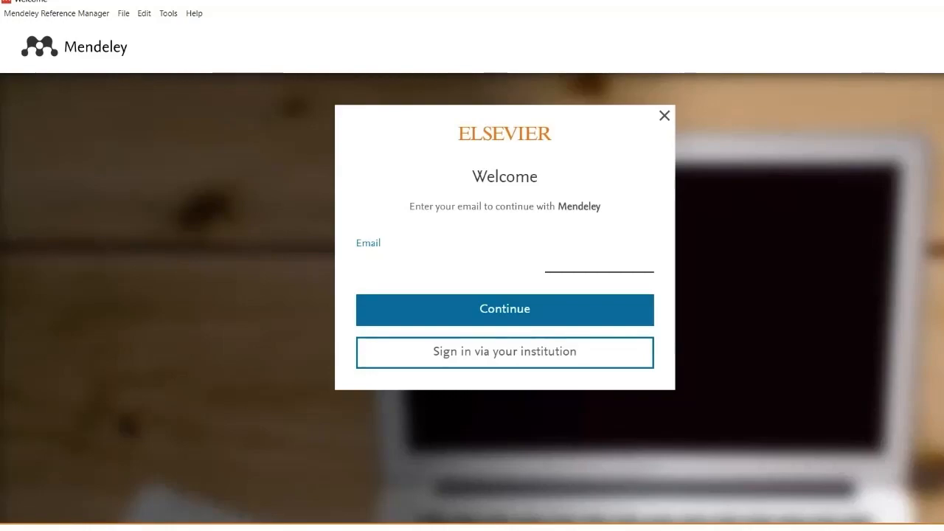
left_click(509, 310)
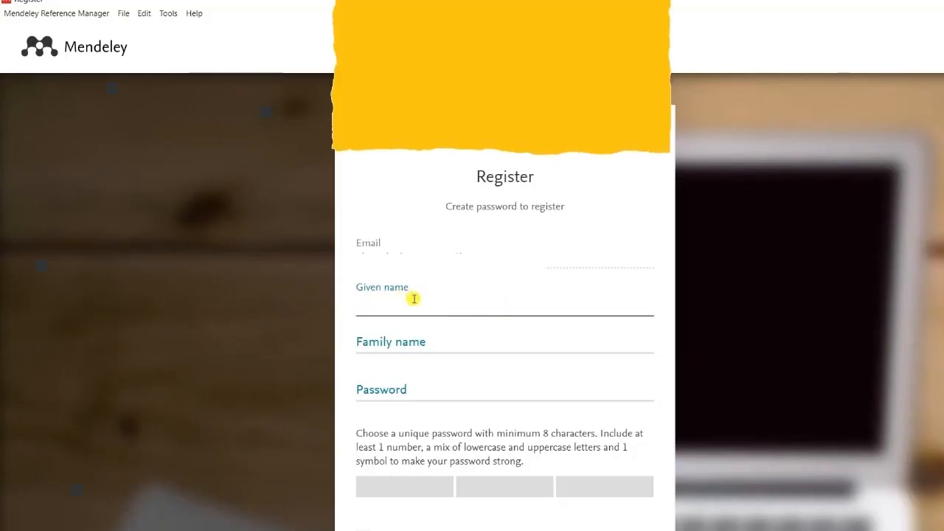
scroll(466, 332, "down", 2)
scroll(466, 331, "down", 2)
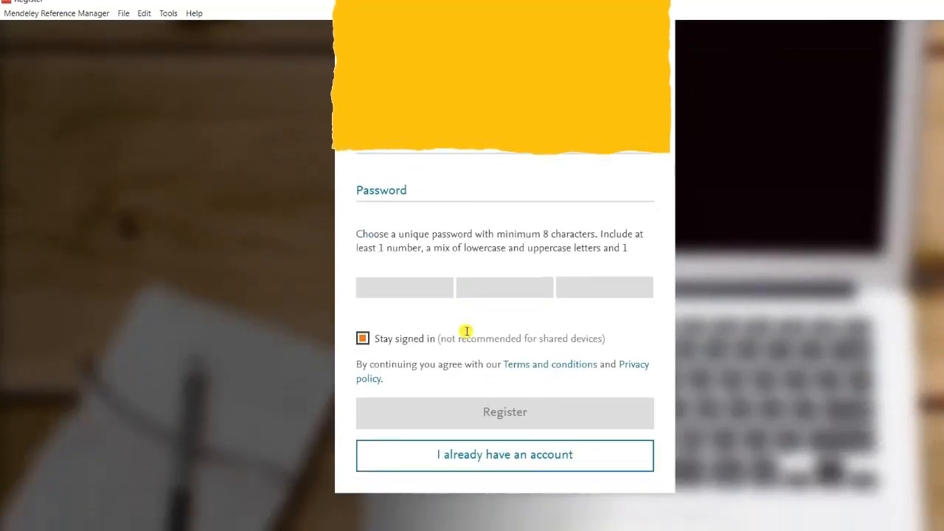
left_click(478, 458)
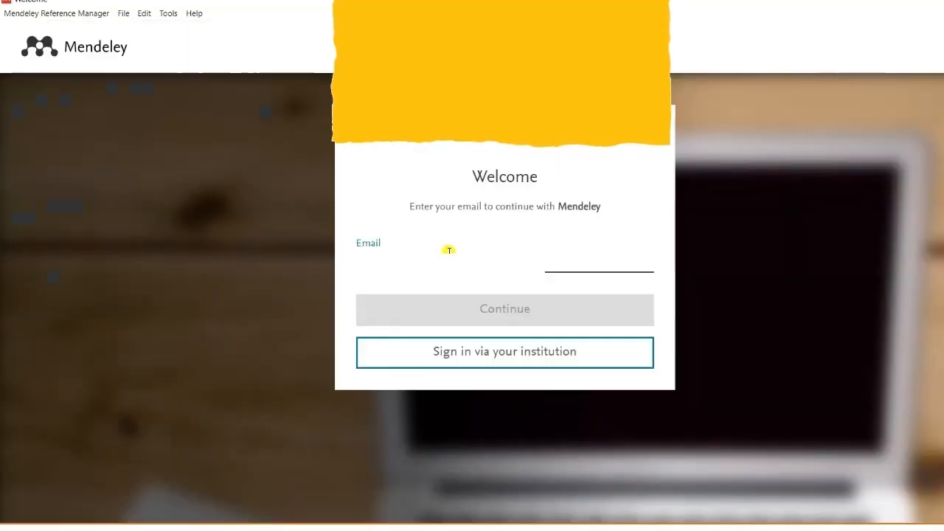
- Sign in to Mendeley with the existing account's email and password
left_click(492, 315)
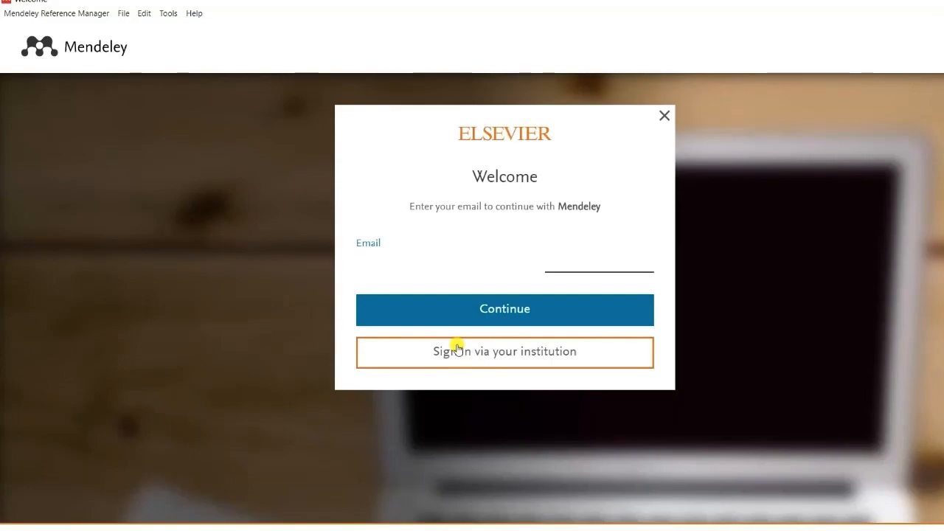
left_click(495, 323)
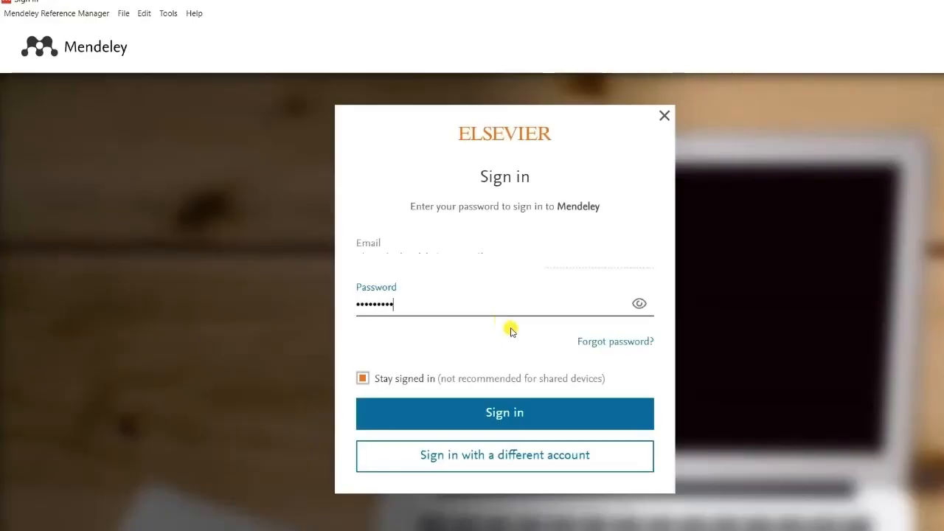
left_click(504, 410)
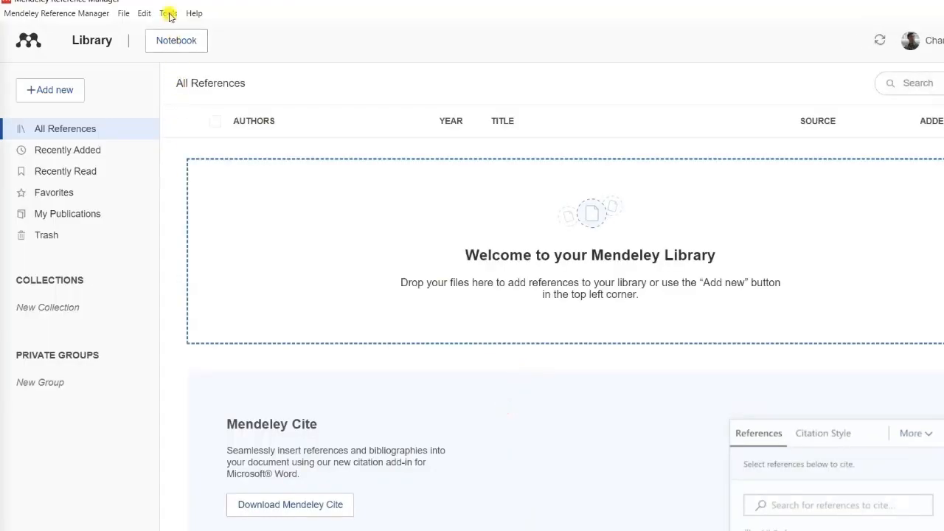
- Install the Mendeley Web Importer extension in Chrome from the Chrome Web Store and dismiss the installation notice
left_click(168, 15)
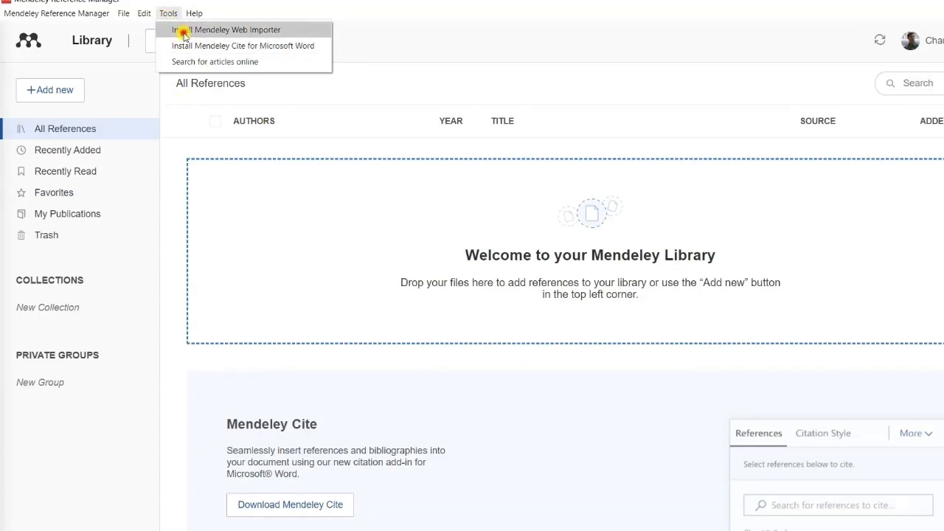
left_click(182, 31)
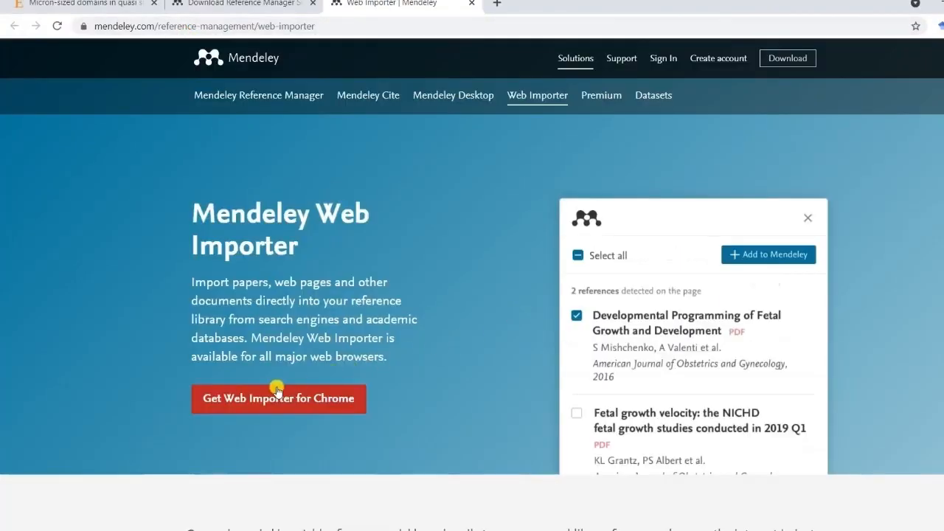
left_click(273, 402)
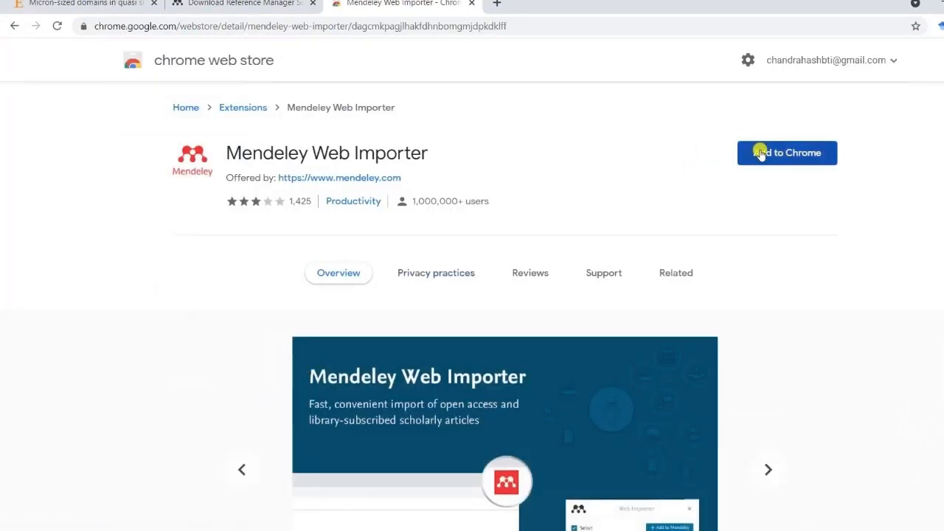
left_click(761, 153)
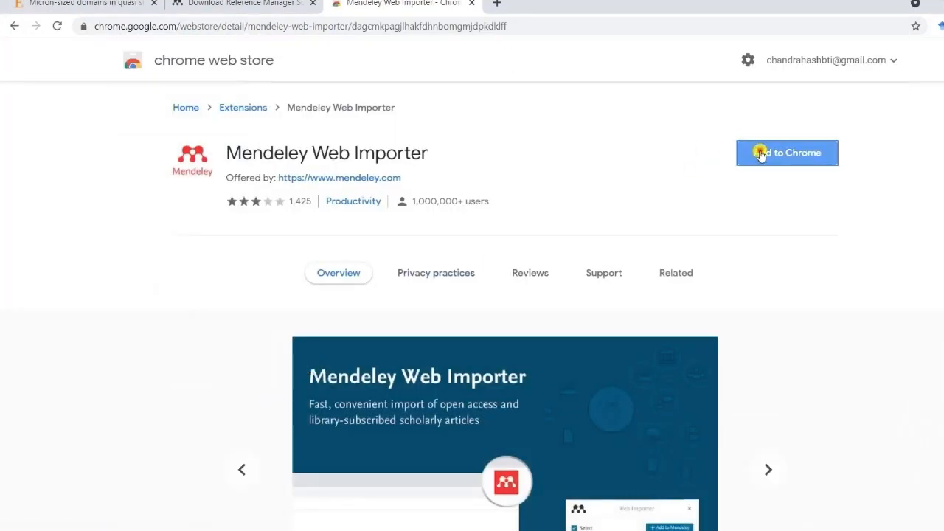
left_click(541, 174)
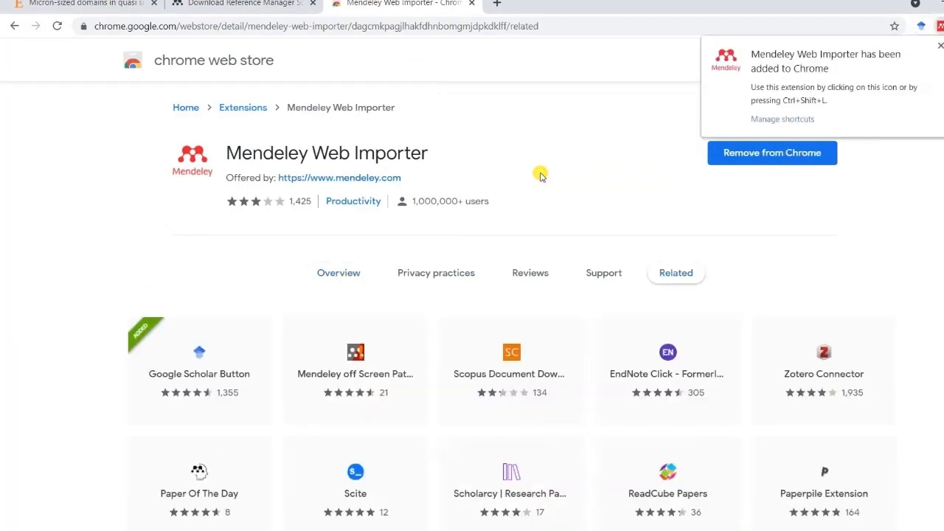
left_click(940, 46)
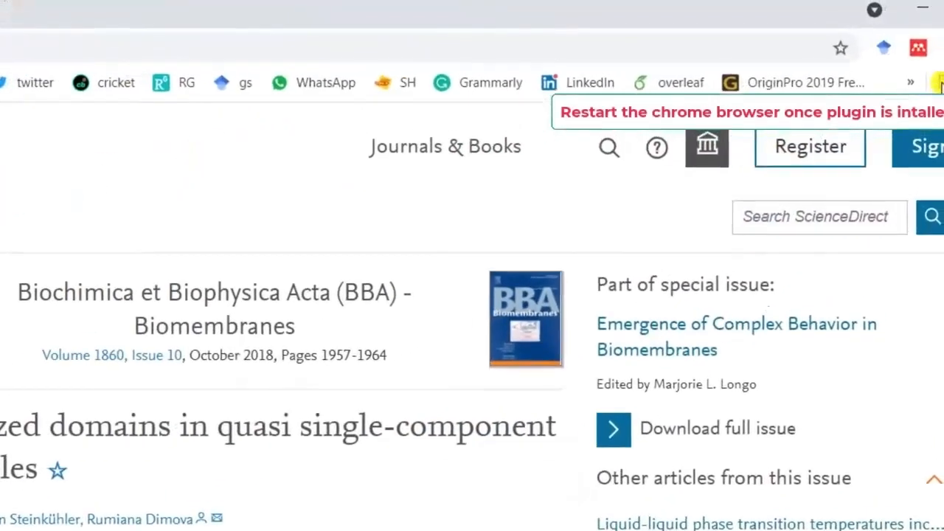
- Open the Mendeley Web Importer on the ScienceDirect article page and sign in with the Mendeley account
left_click(914, 50)
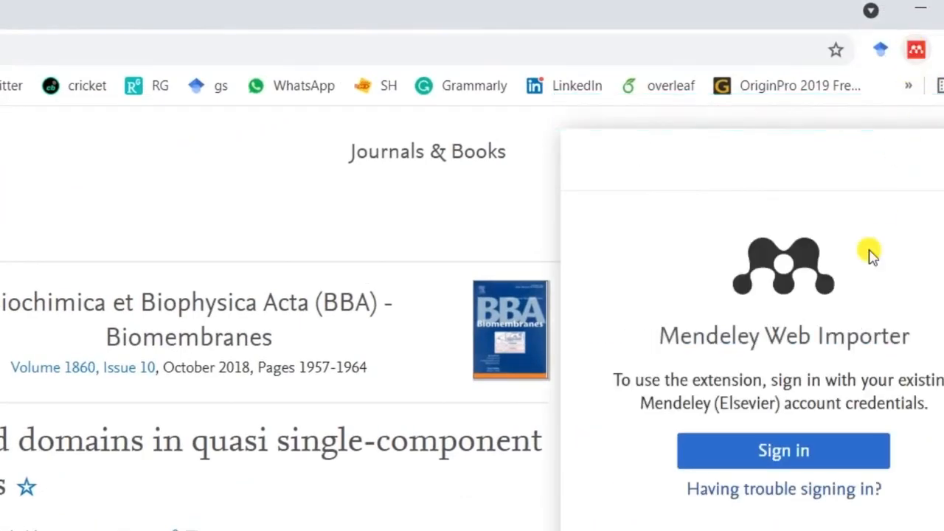
left_click(834, 385)
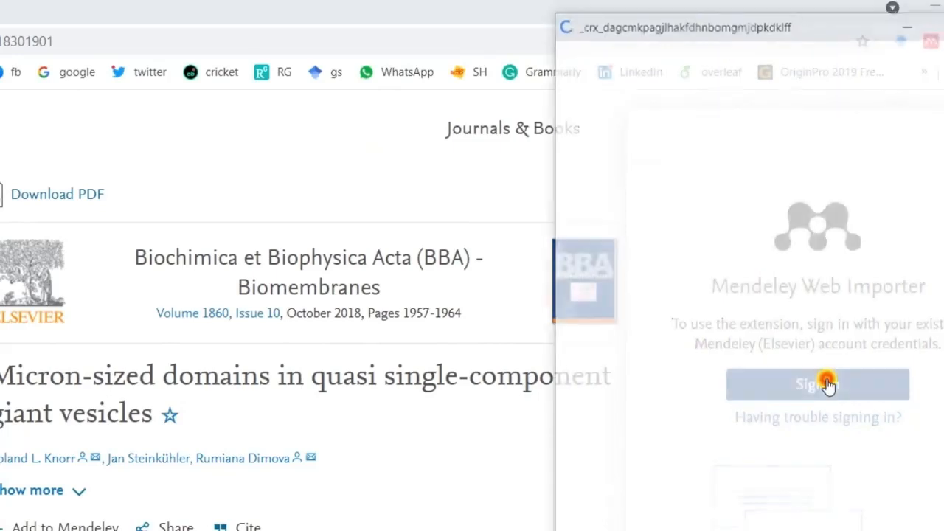
left_click(767, 458)
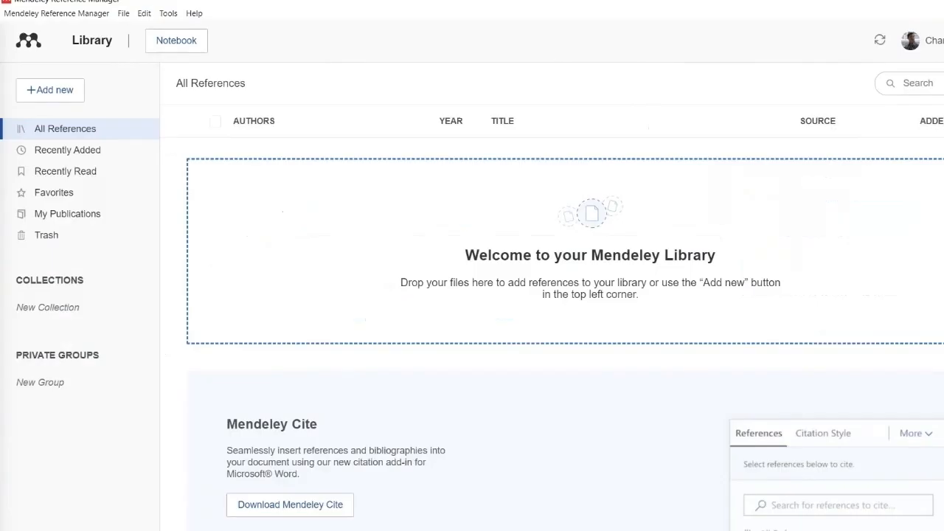
- Open the Mendeley Cite page on Microsoft AppSource from Mendeley Reference Manager and request the free Word add-in
left_click(167, 14)
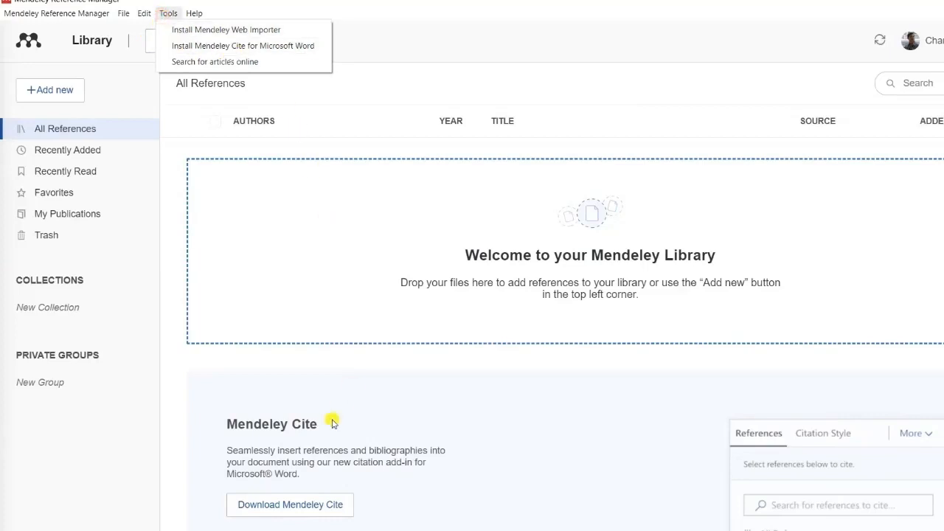
left_click(334, 452)
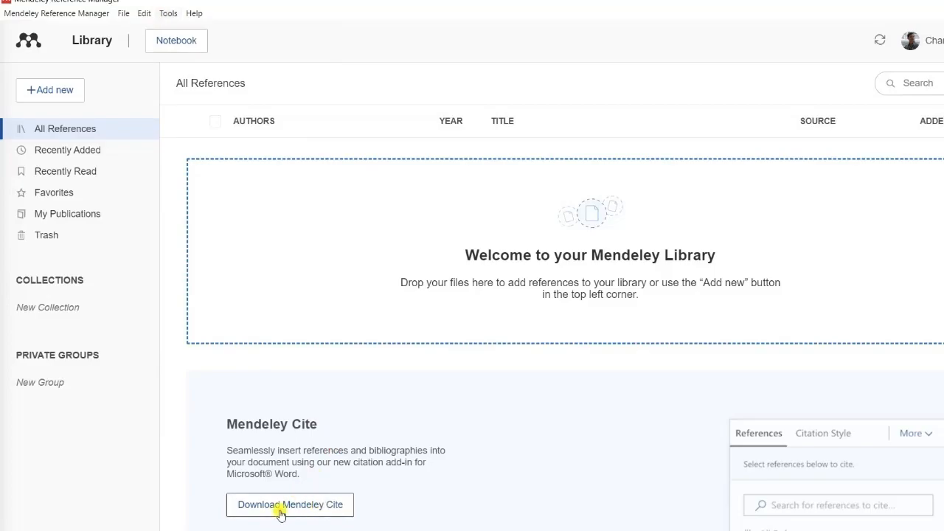
left_click(280, 505)
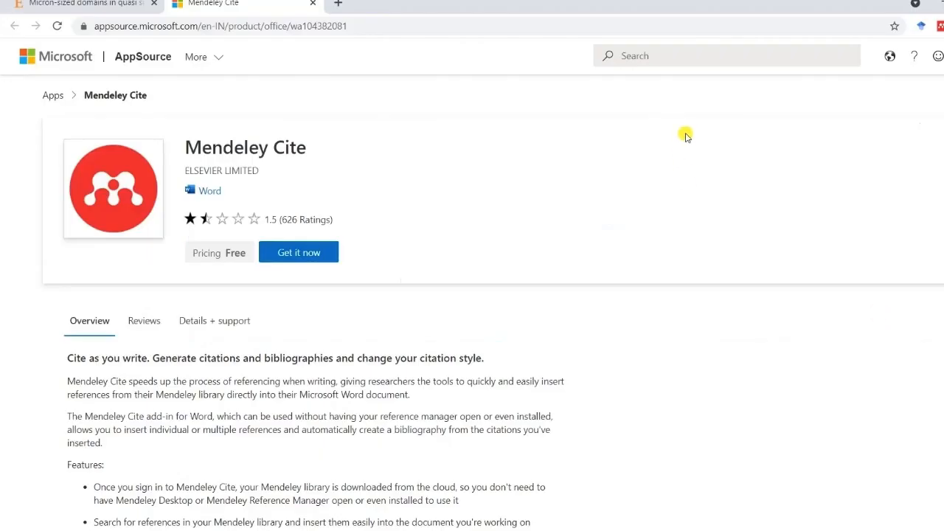
left_click(290, 252)
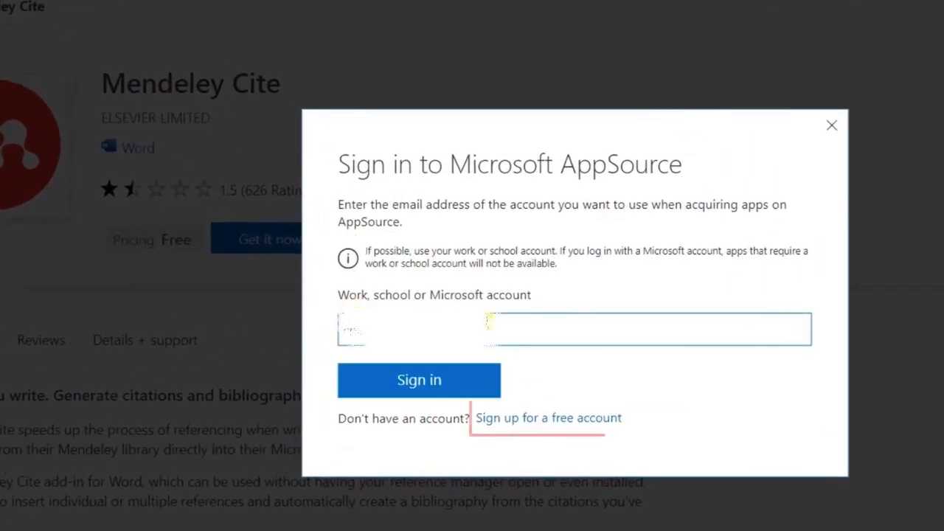
- Sign in to Microsoft AppSource with the account email and password, and continue past the updated terms
type(".com")
left_click(427, 394)
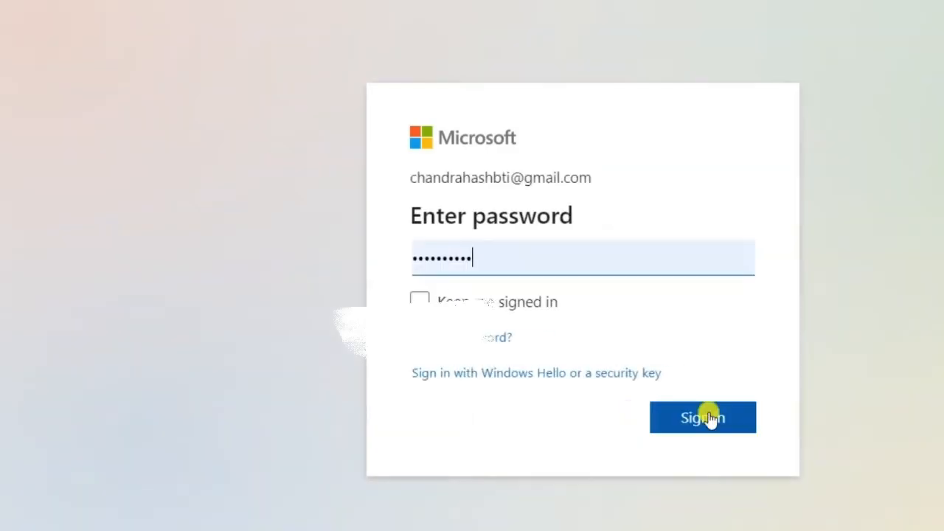
left_click(707, 417)
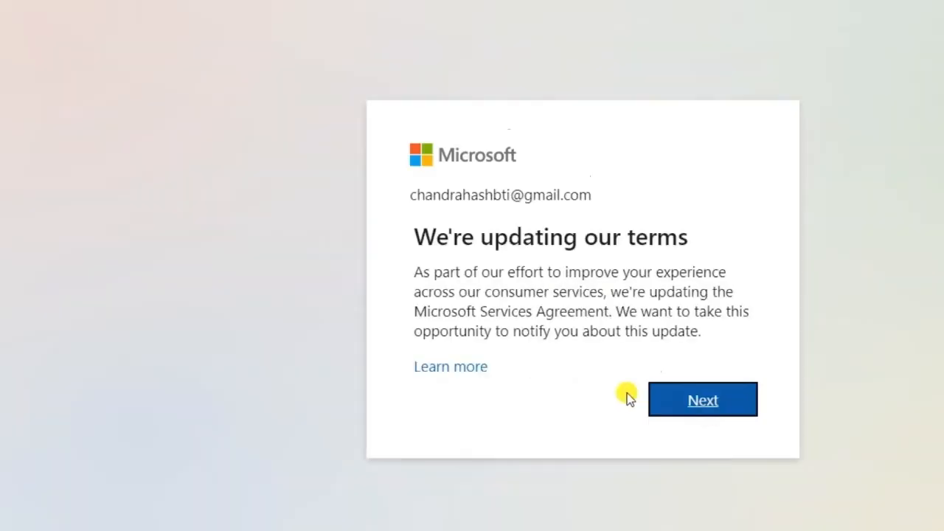
left_click(685, 400)
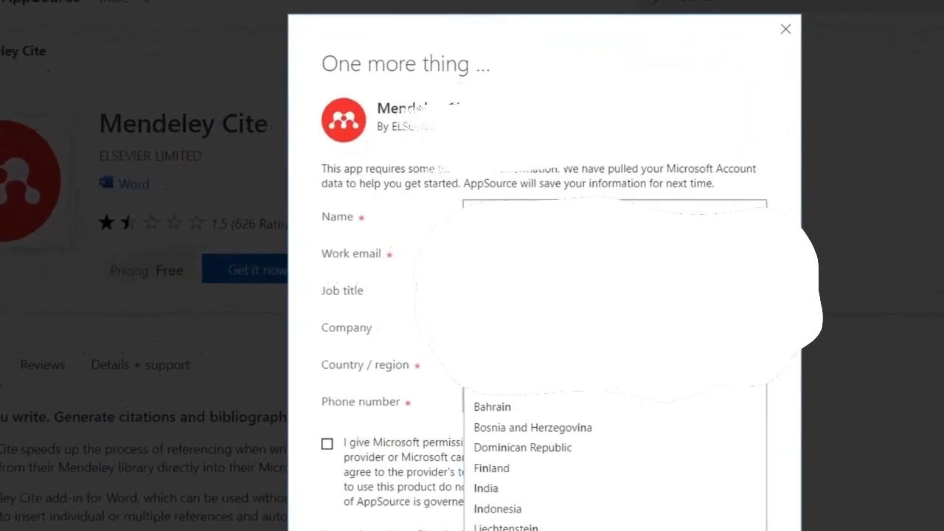
- Choose the country or region in the Mendeley Cite profile form, grant Microsoft the requested permission and submit it
left_click(472, 439)
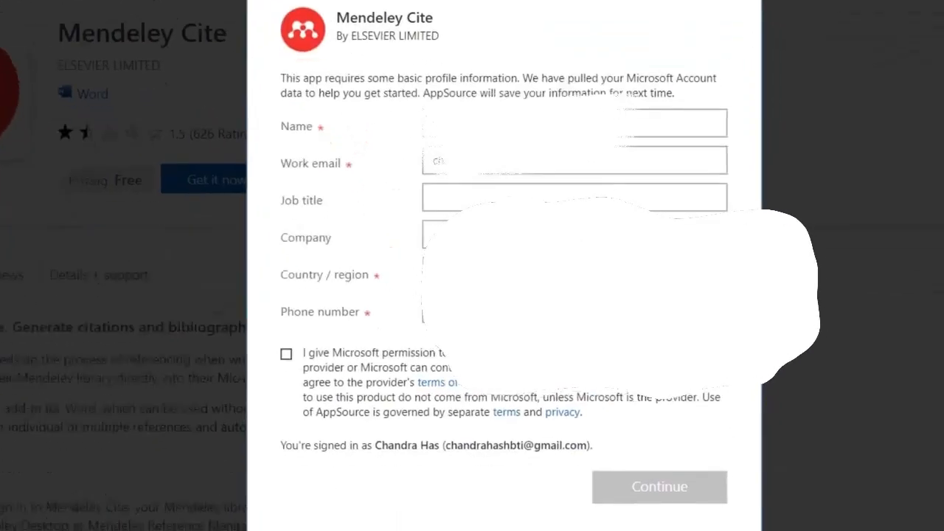
left_click(286, 354)
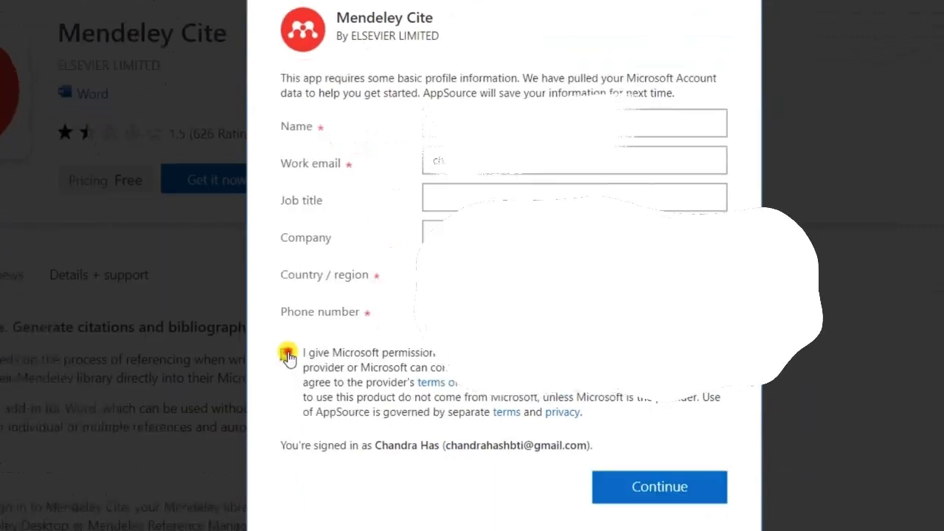
left_click(656, 492)
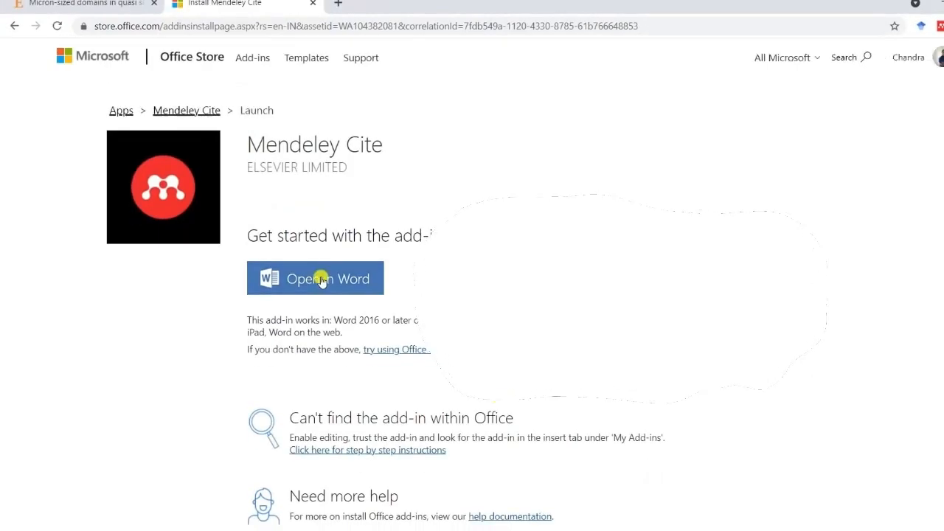
- Launch the Mendeley Cite add-in in Word from the Office Store page and allow Word to open
left_click(321, 280)
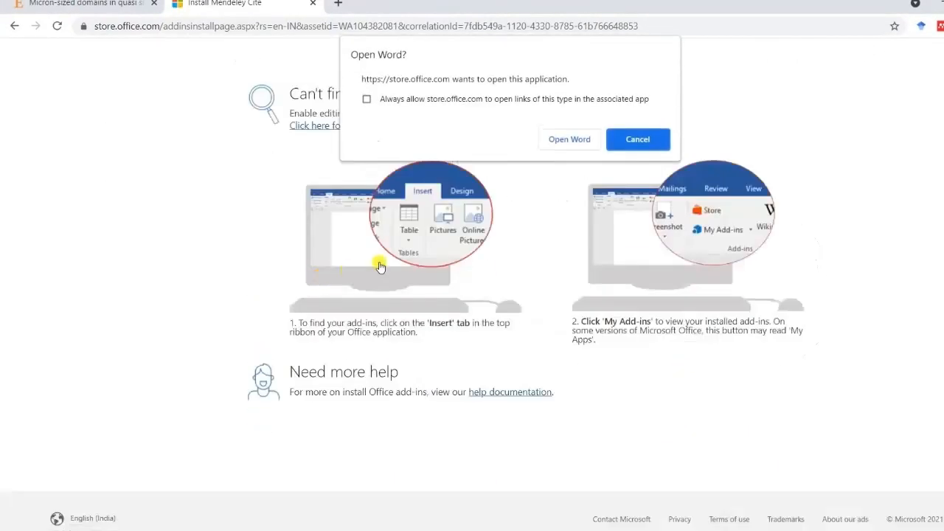
left_click(568, 140)
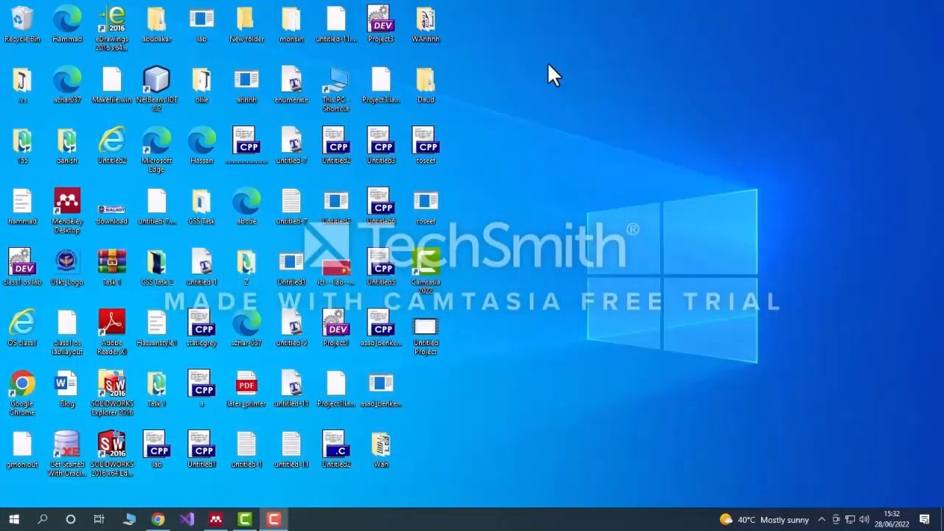
- Open Mendeley Desktop, dismiss its discontinuation notice and sync the library
double_click(64, 214)
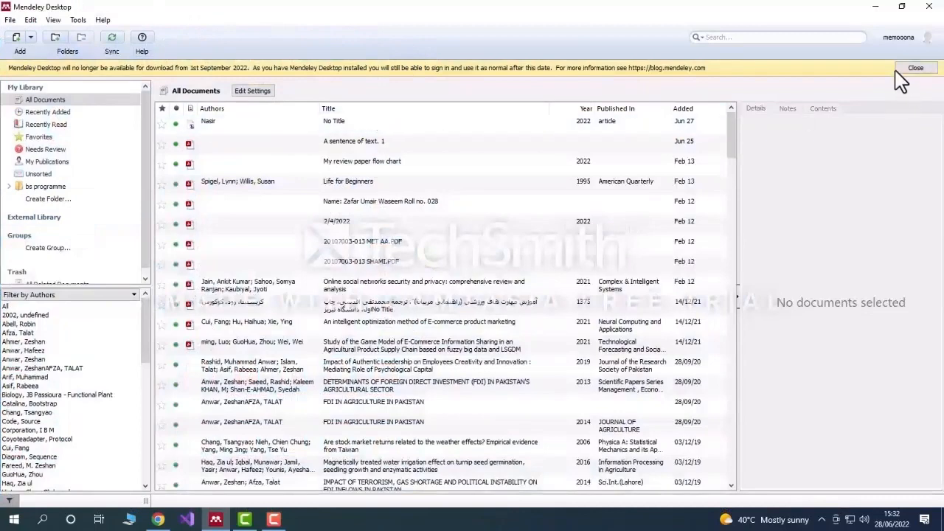
left_click(918, 68)
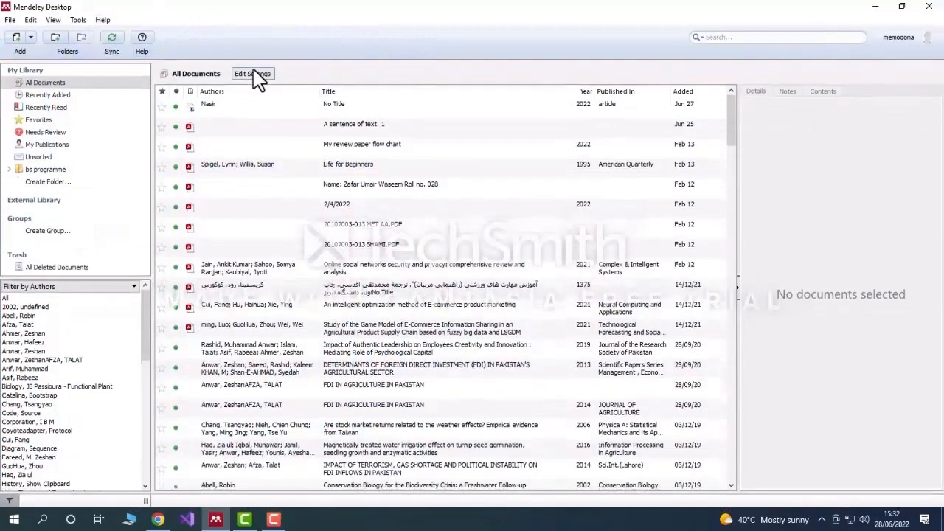
left_click(115, 40)
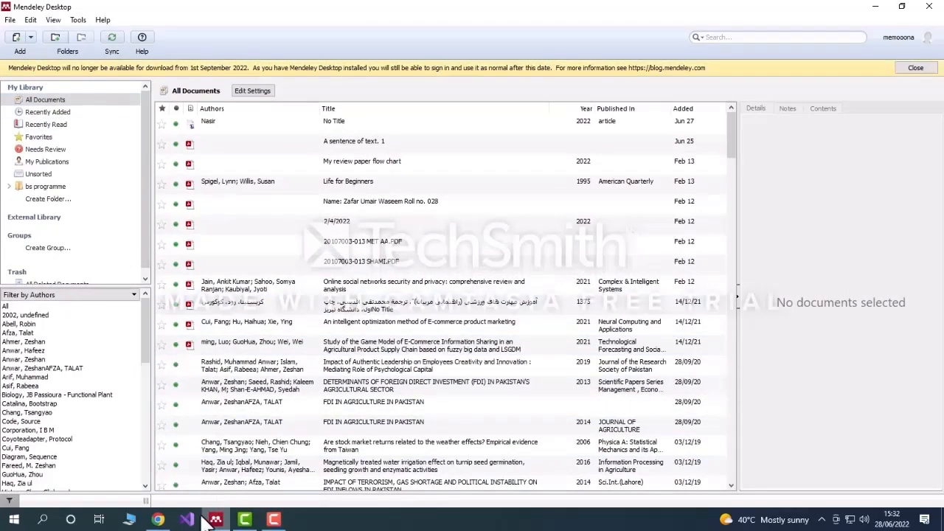
- Switch to Chrome, search Google for "google scholar" and open the Google Scholar site
left_click(164, 522)
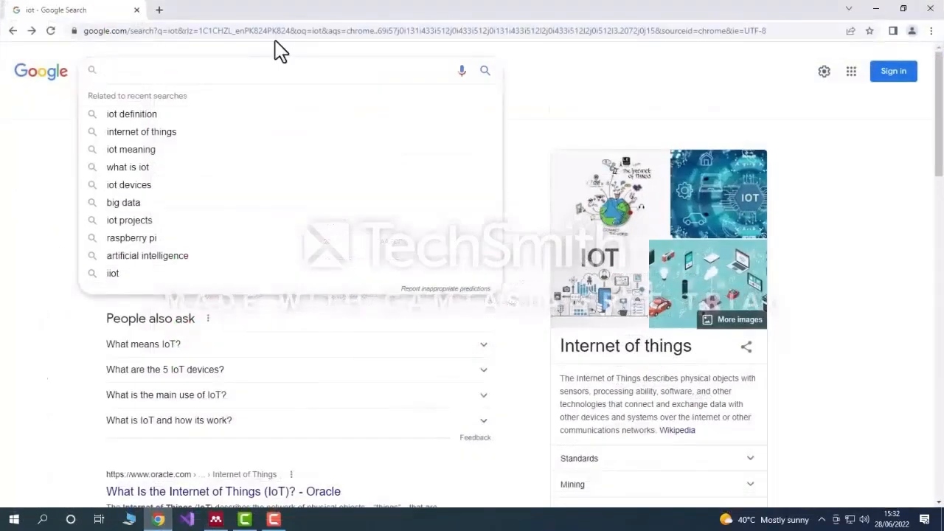
type("google")
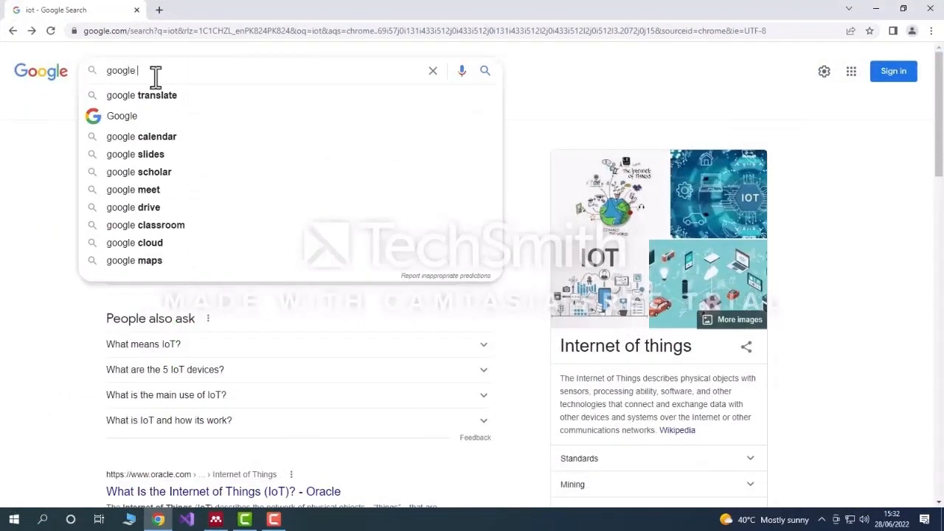
type(" sc")
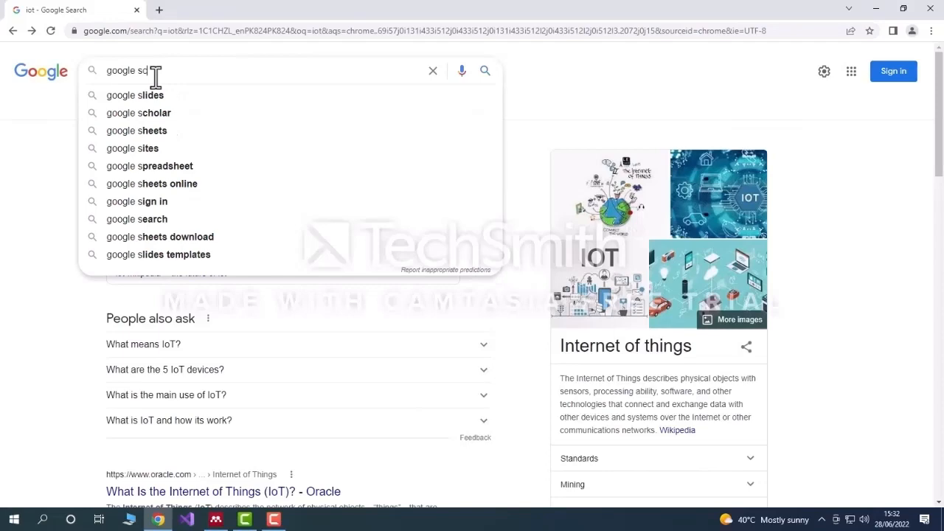
type("holar")
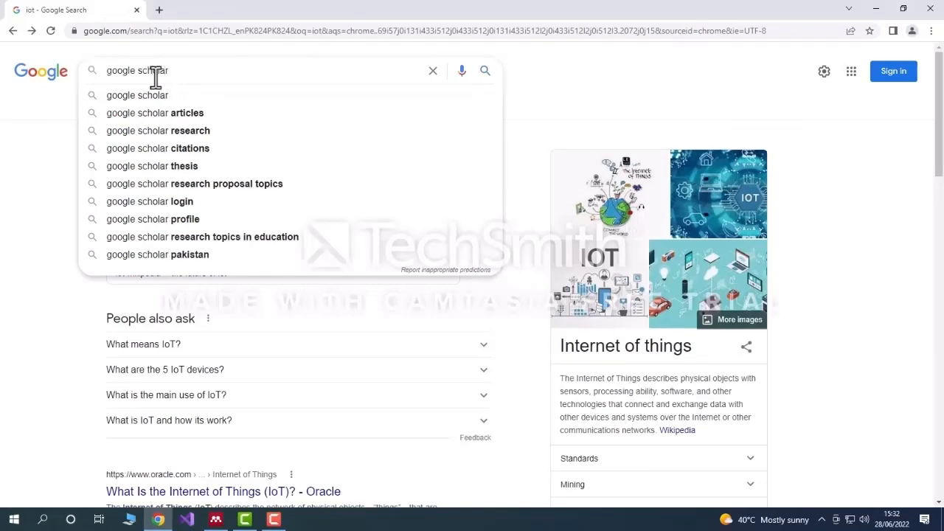
key("Return")
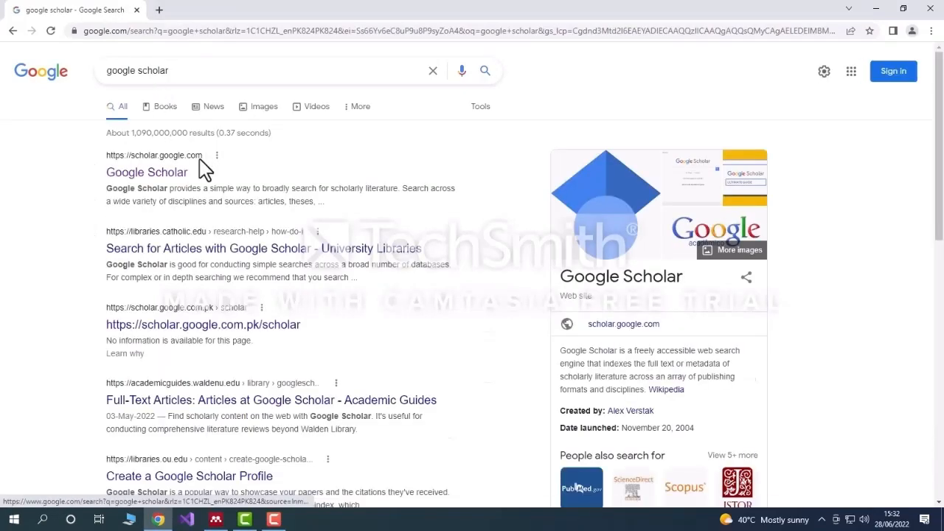
left_click(180, 175)
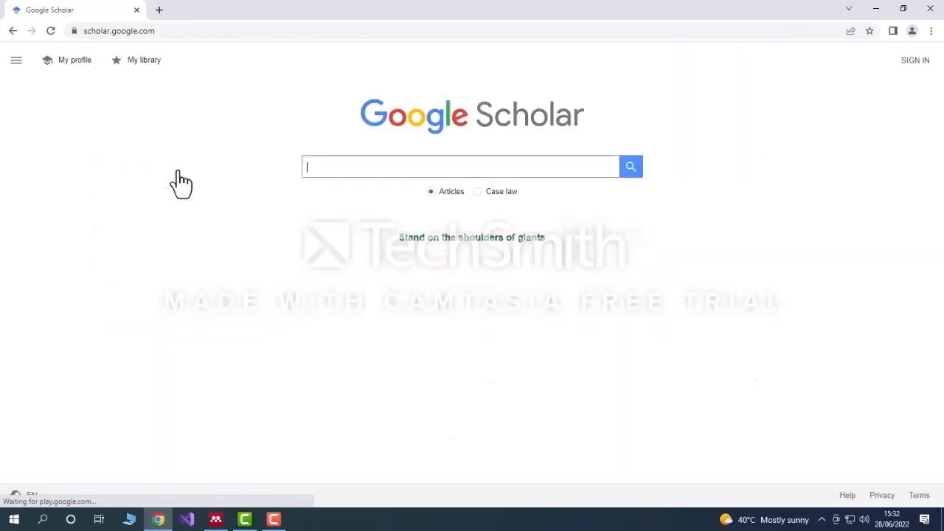
- Search Google Scholar for "iot" and download the PDF of "Process Automation in an IoT–Fog–Cloud Ecosystem: A Survey and Taxonomy" from MDPI
left_click(354, 169)
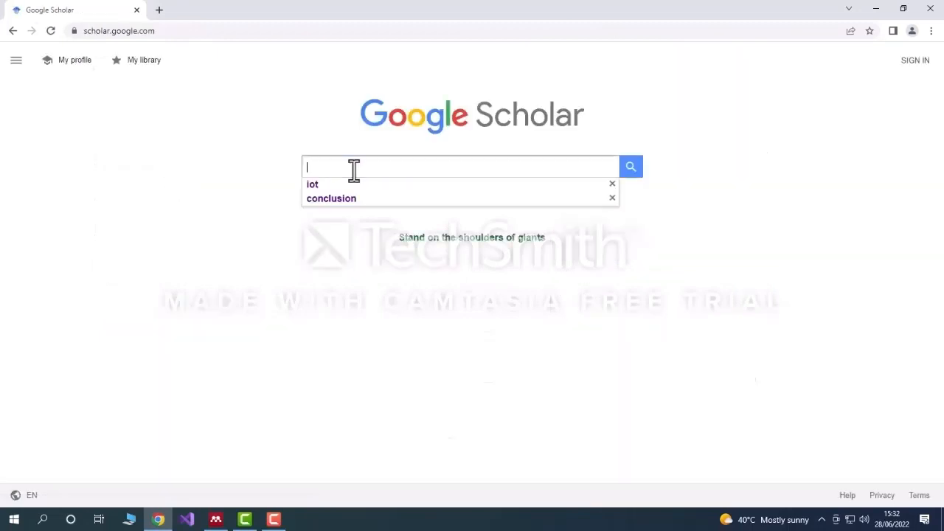
left_click(320, 184)
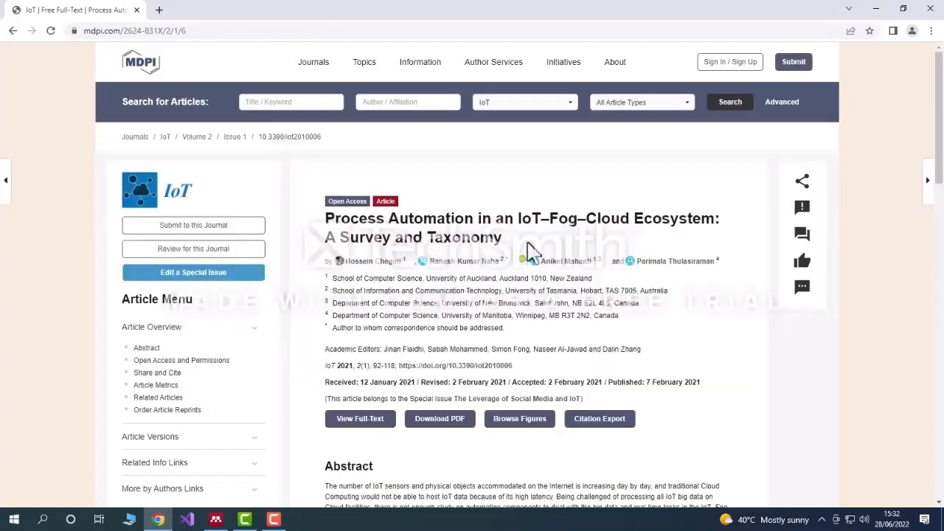
left_click(455, 426)
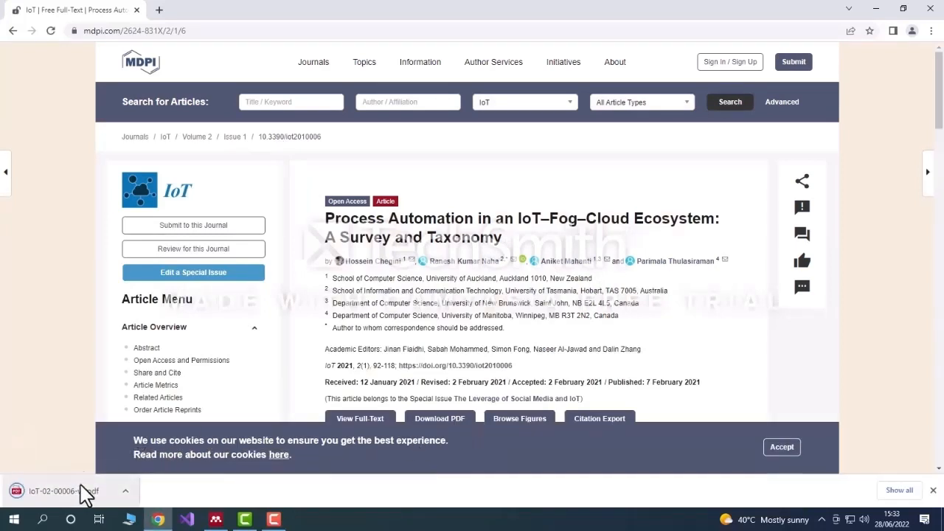
- Import the downloaded IoT-02-00006-v2.pdf into the Mendeley Desktop library, view the imported paper and return to the library
left_click(83, 492)
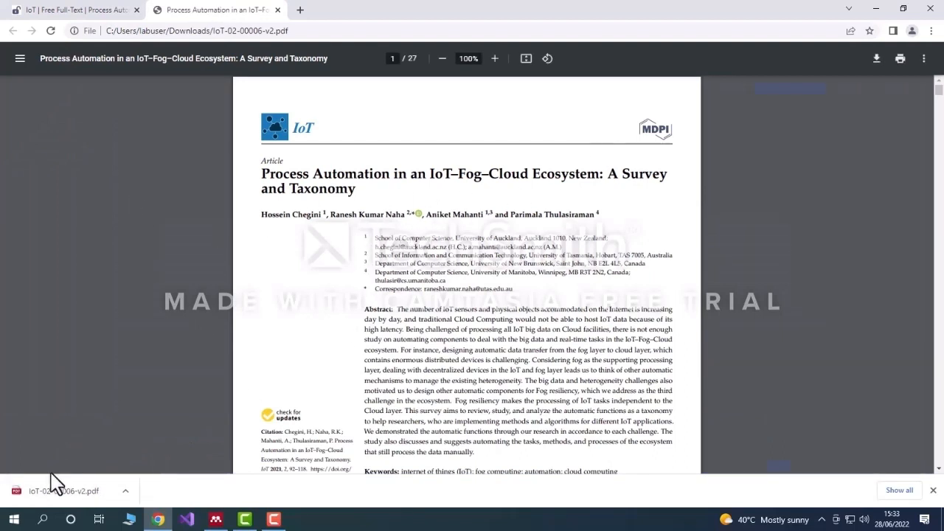
left_click(216, 519)
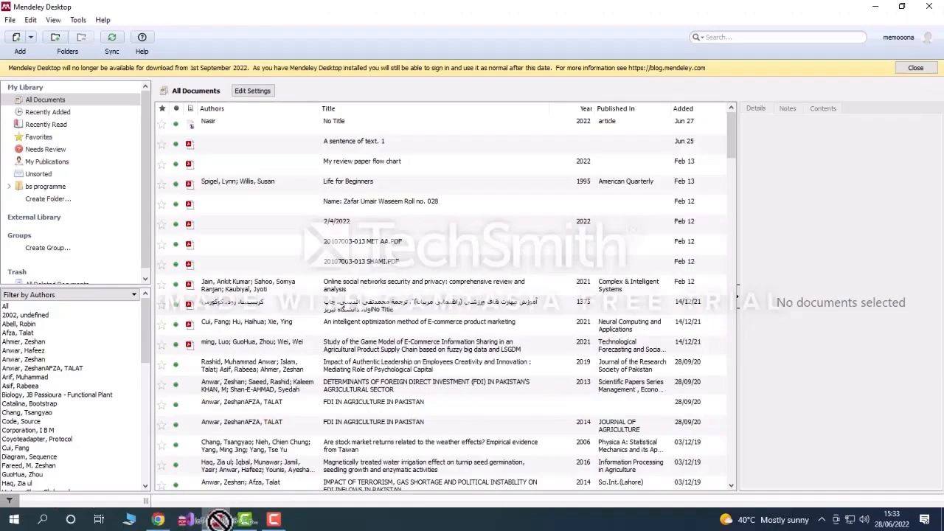
left_click_drag(219, 520, 362, 131)
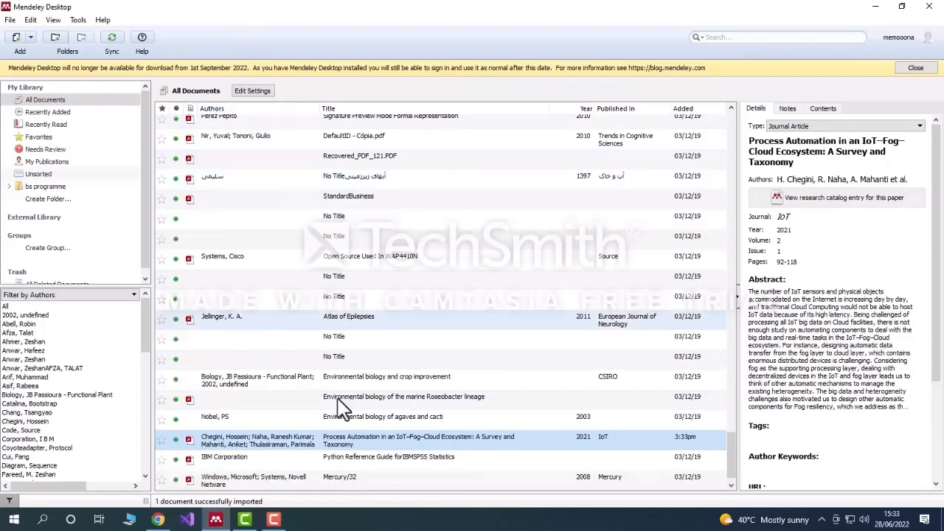
double_click(323, 444)
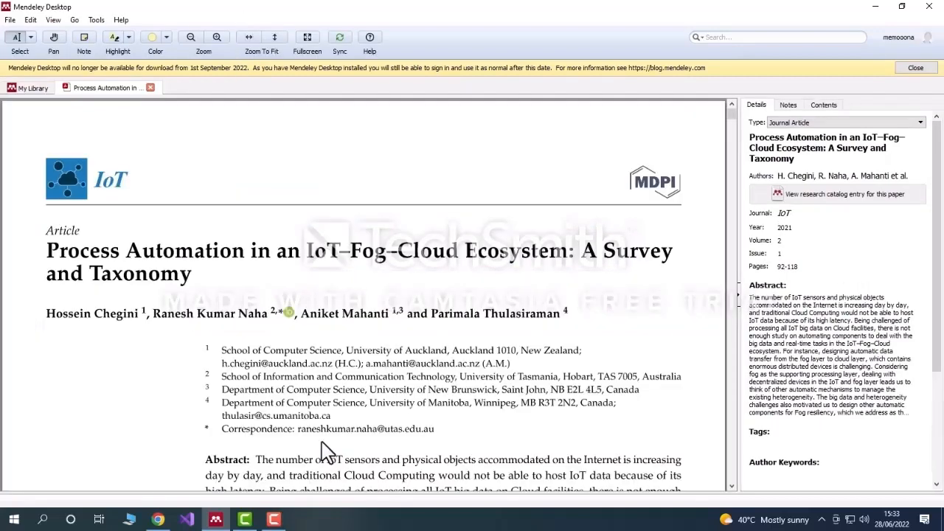
left_click(28, 89)
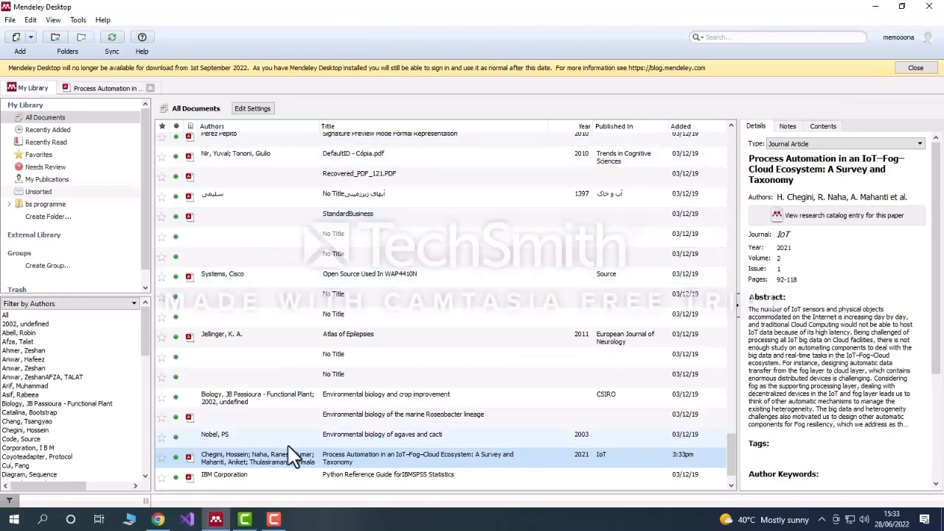
- Launch Word from the Windows search and open the recovered Document2
left_click(43, 519)
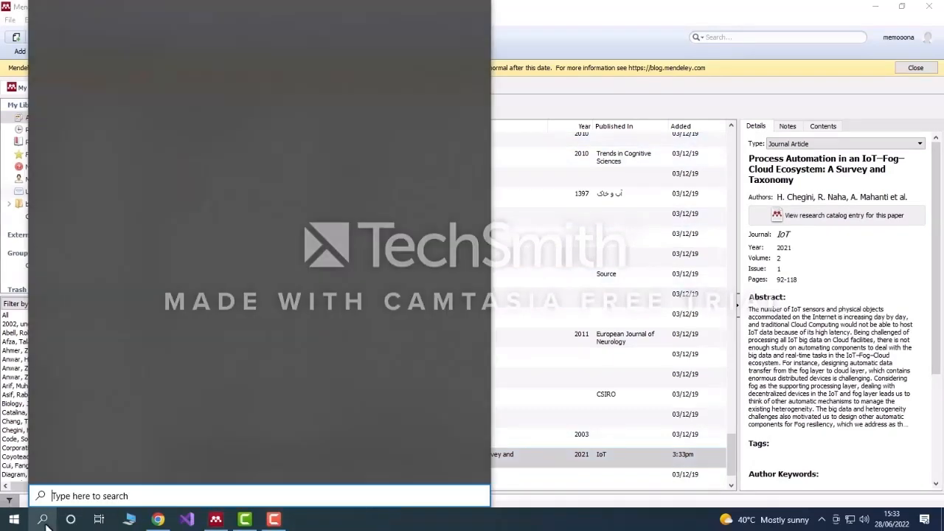
type("word")
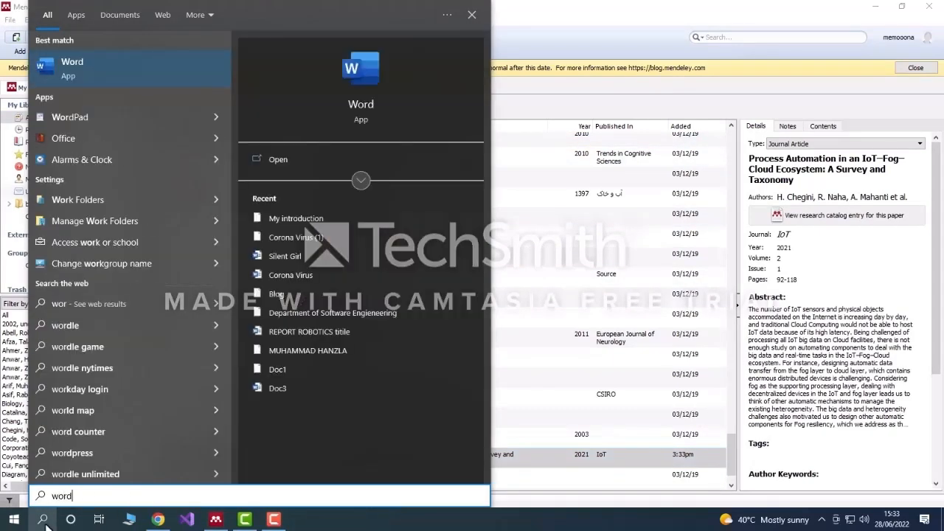
left_click(145, 68)
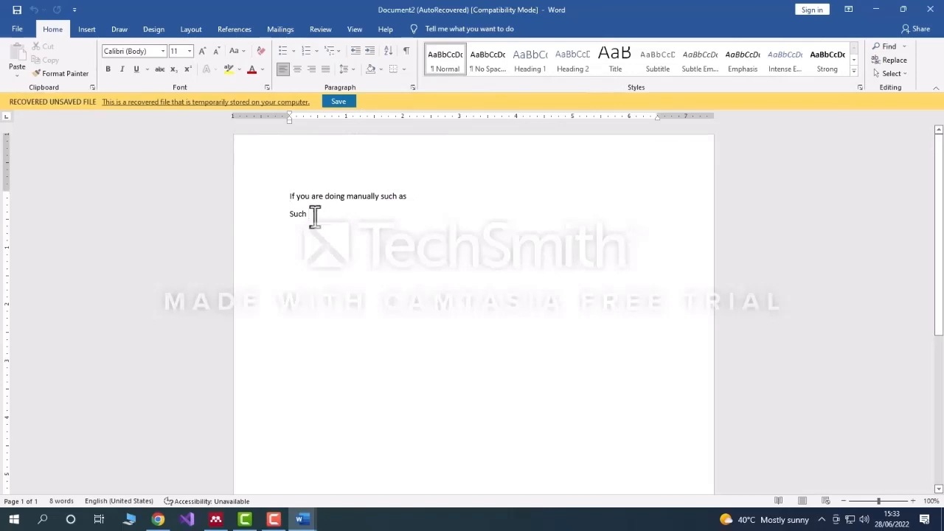
- Switch to Chrome and go back from the MDPI article page to the Google Scholar results for "iot"
left_click(157, 519)
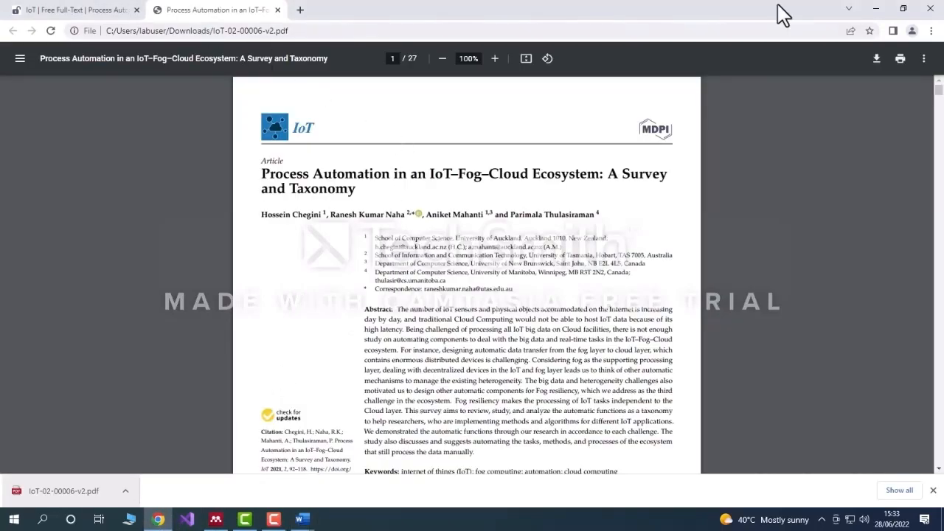
left_click(99, 9)
left_click(13, 30)
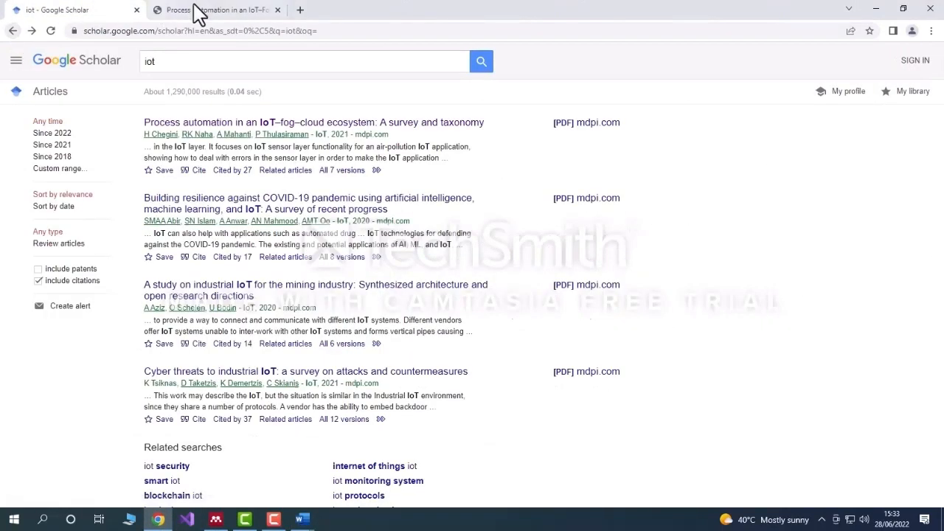
- Look over the in-text citation and reference list in the recovered Document1 in Word, and return to Chrome
mouse_move(299, 520)
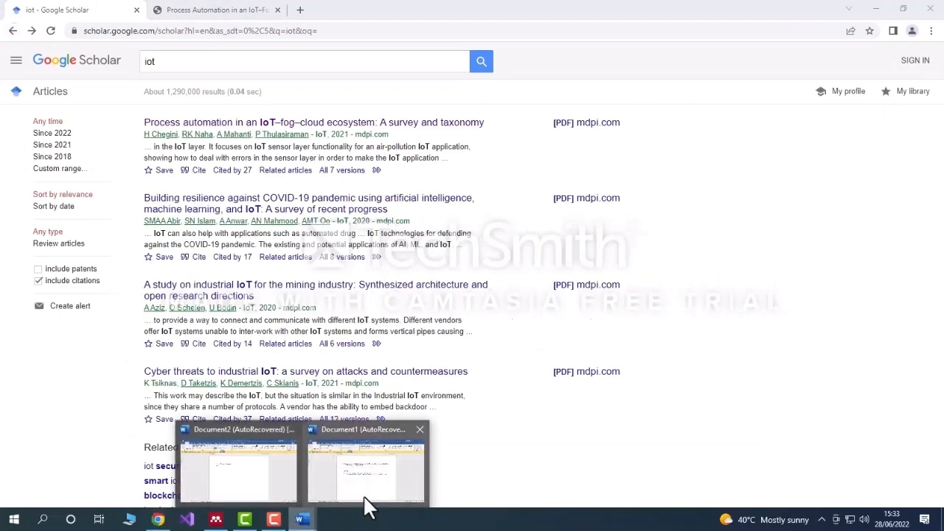
left_click(373, 482)
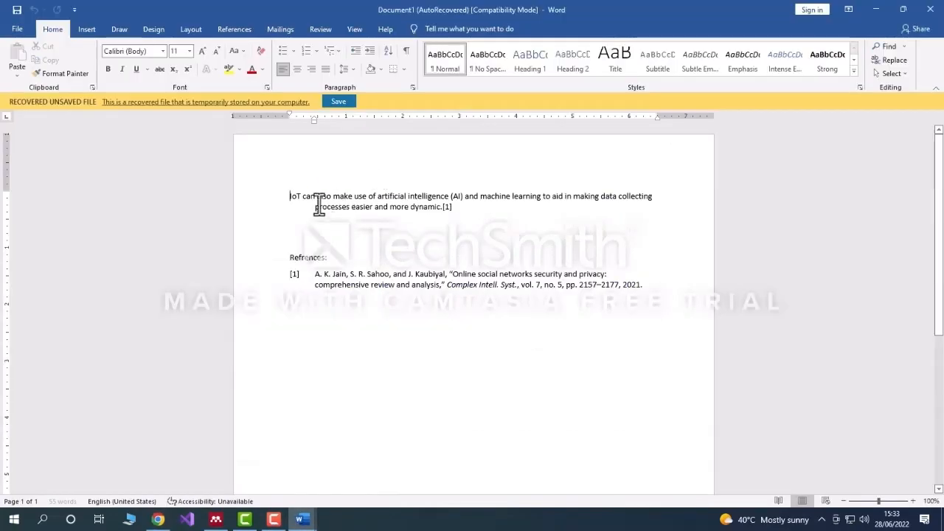
key("alt+Tab")
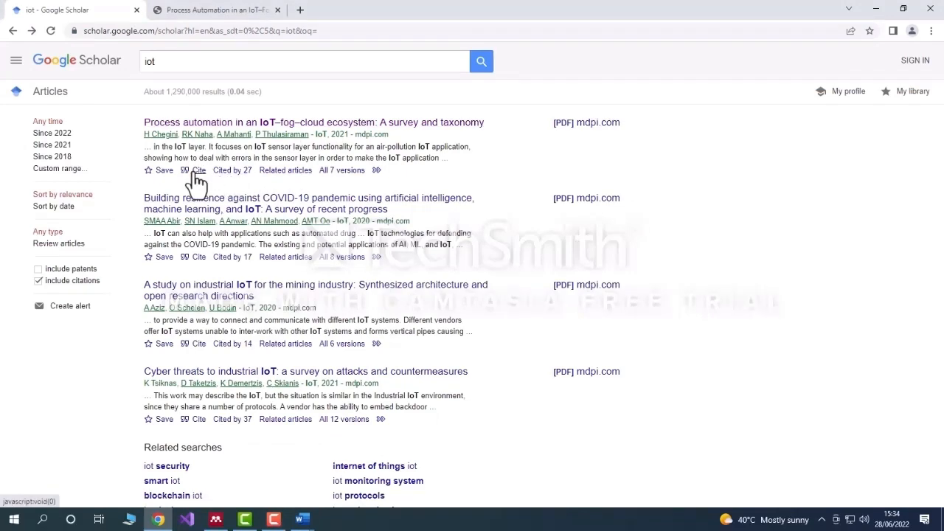
- Copy the MLA citation of the "Process automation in an IoT–fog–cloud ecosystem" result in Google Scholar
left_click(196, 171)
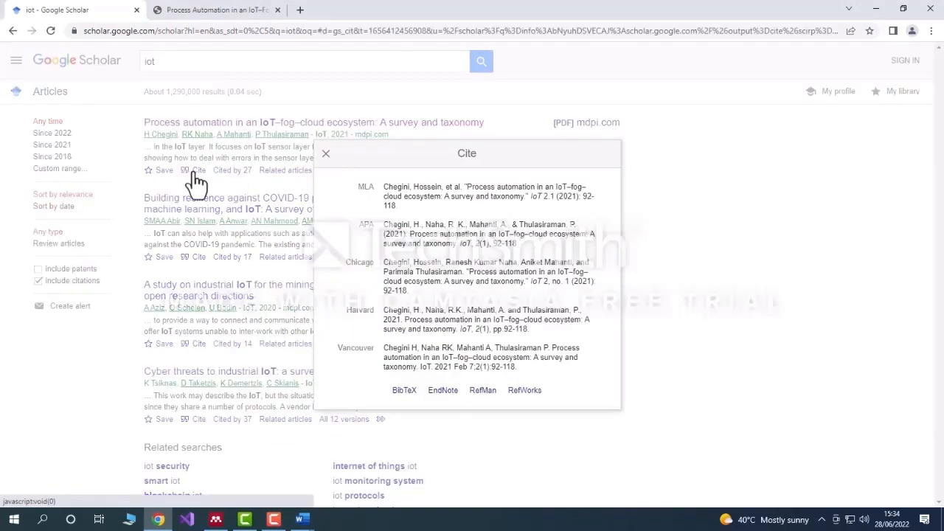
triple_click(386, 187)
key("ctrl+c")
- In Word's Document2, add the marker "[1]" after "Such" and insert the copied citation under a "Refrences:" heading
left_click_drag(387, 188, 330, 218)
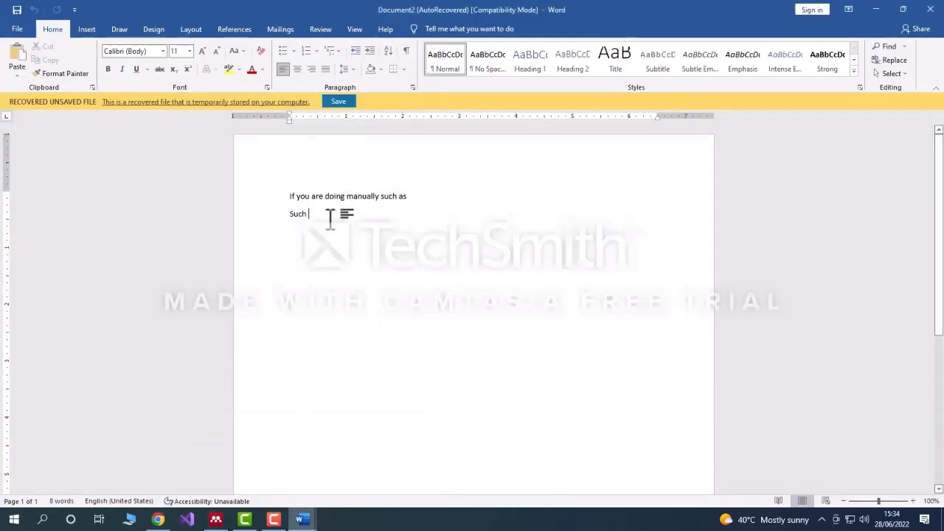
left_click_drag(330, 219, 329, 218)
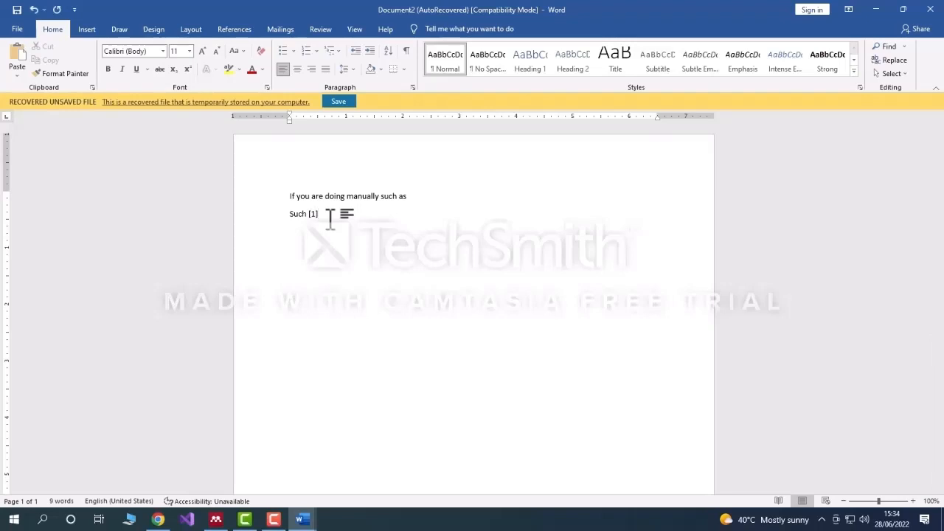
type("efrences:")
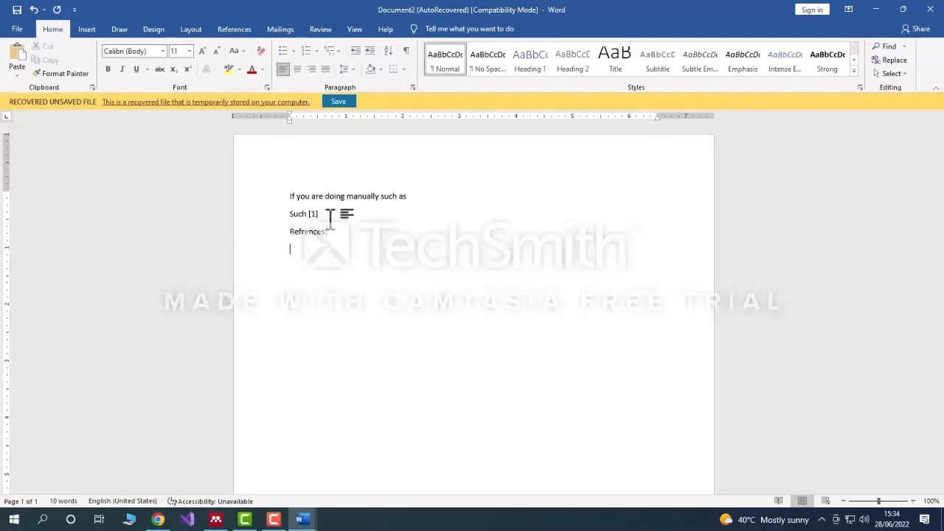
key("ctrl+v")
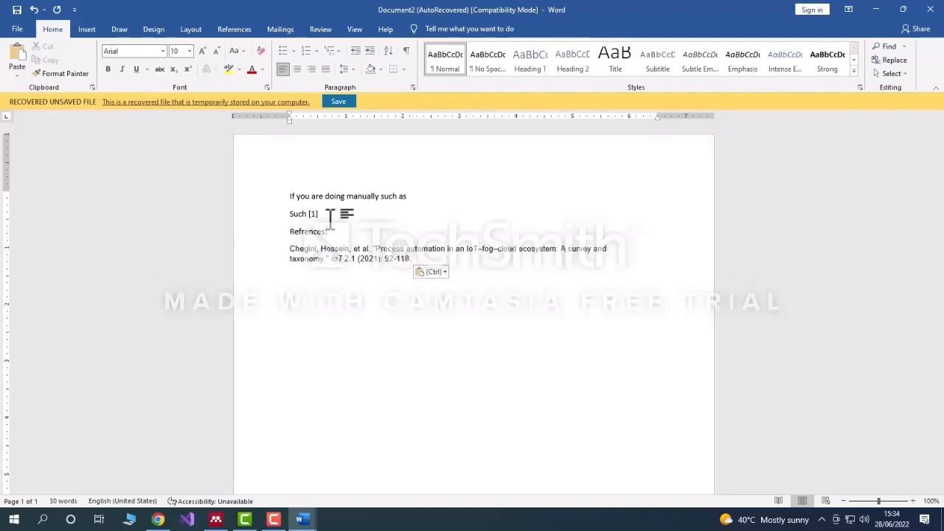
key("Return")
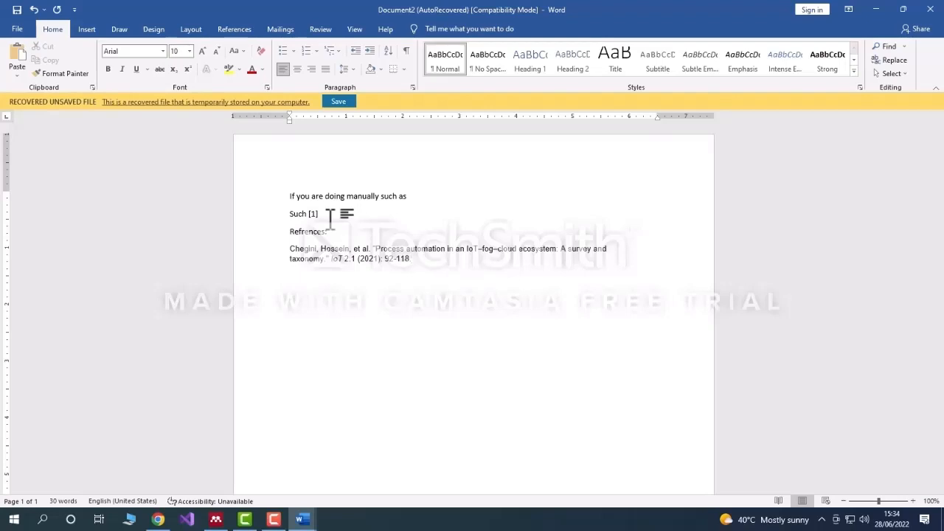
- Add the lines "Ffff [2]" and "Hhh[3]" below "Such [1]", followed by a blank line before the "Refrences:" heading
left_click(326, 214)
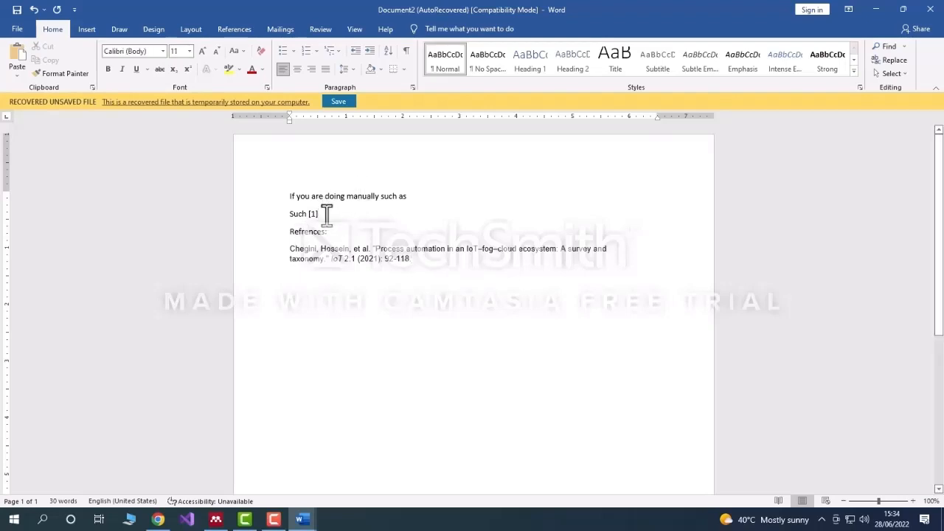
key("Return")
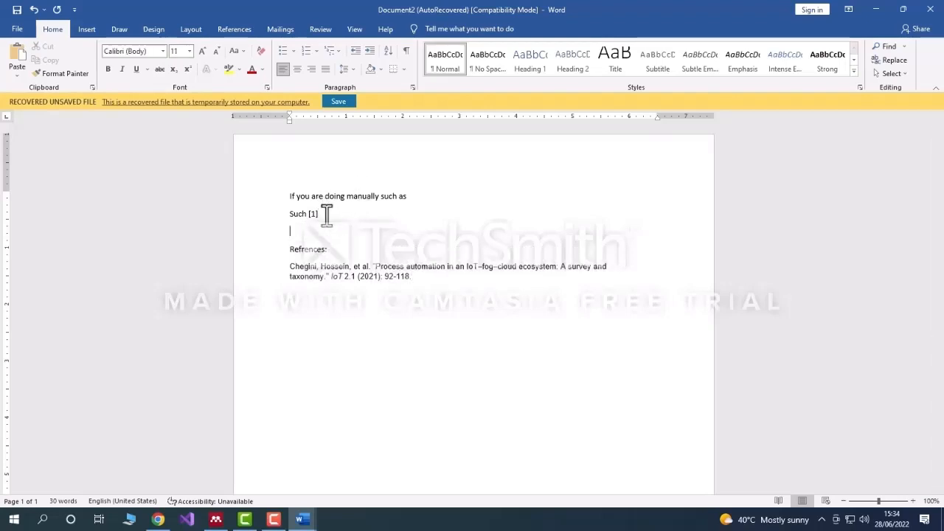
type("fff [2")
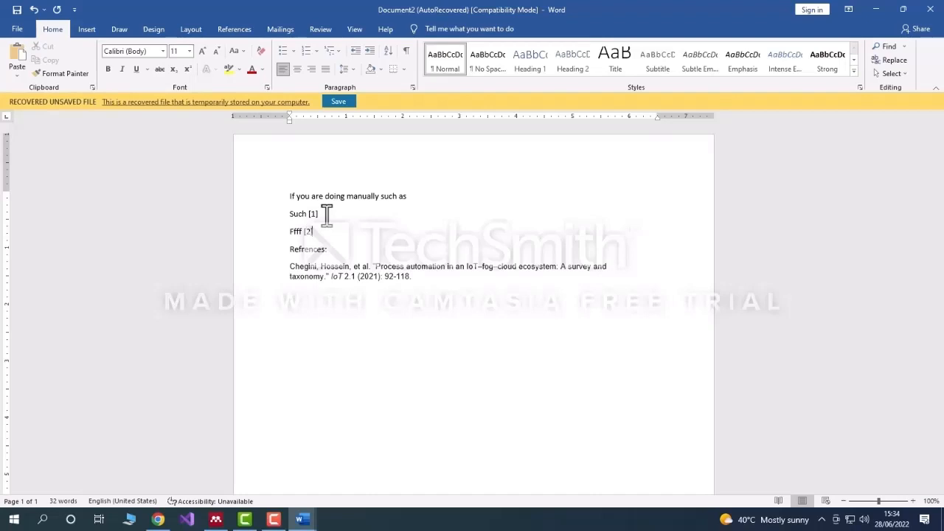
key("Return")
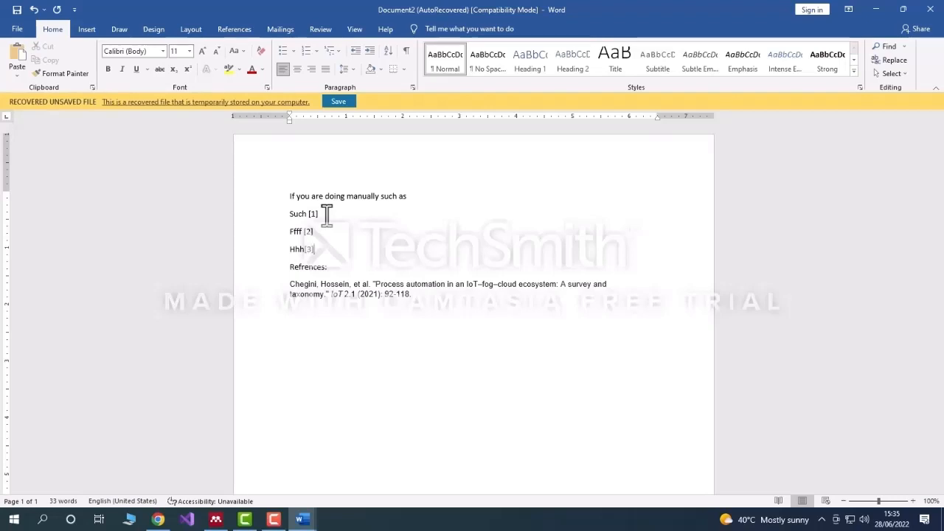
key("Return")
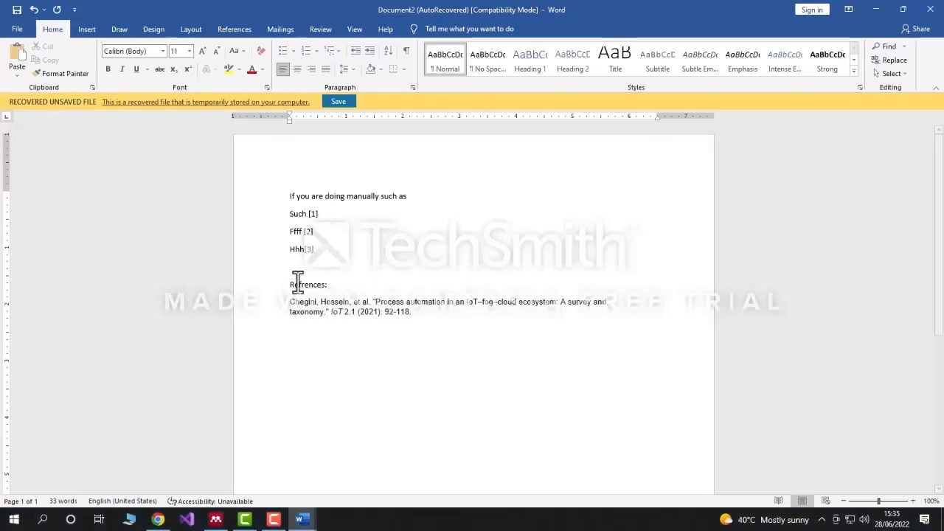
- Start an empty line below the first reference, and copy the MLA citation of the "Building resilience against COVID-19 pandemic" result from Google Scholar in Chrome
left_click(421, 314)
left_click(420, 314)
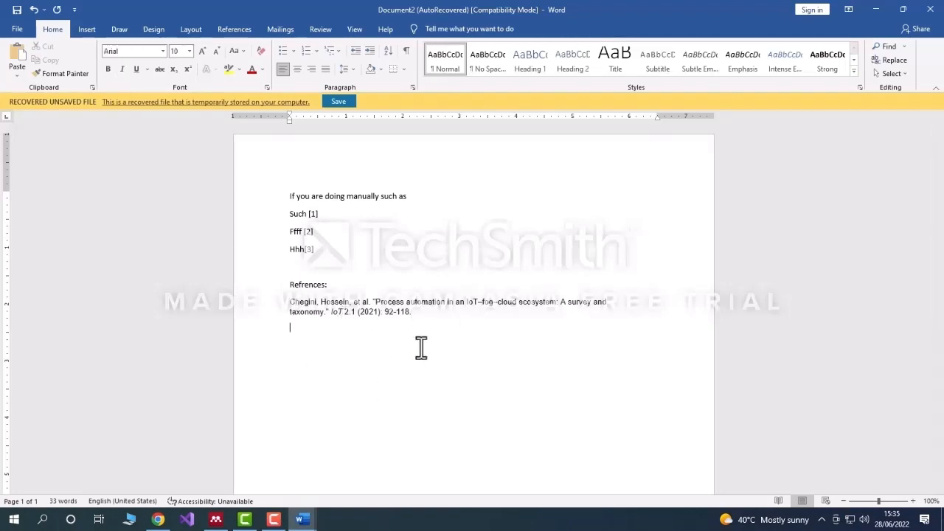
left_click(160, 520)
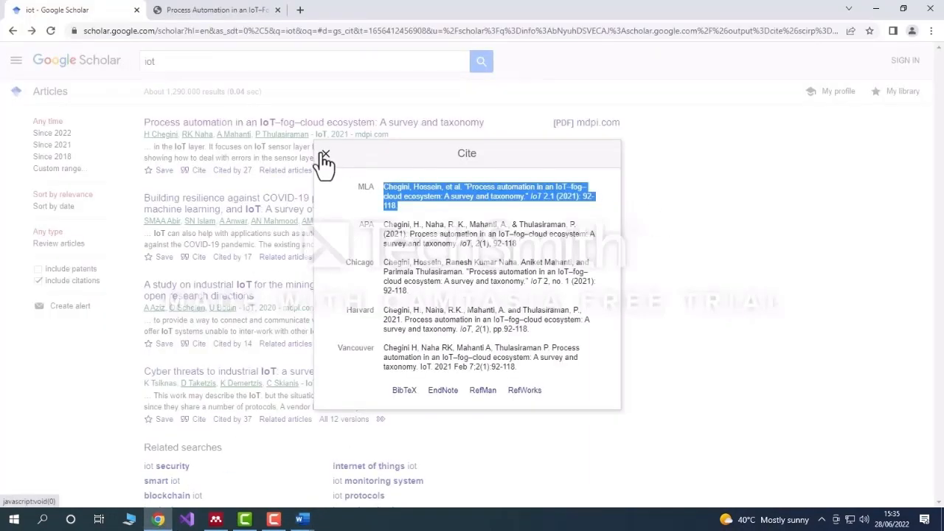
left_click(238, 238)
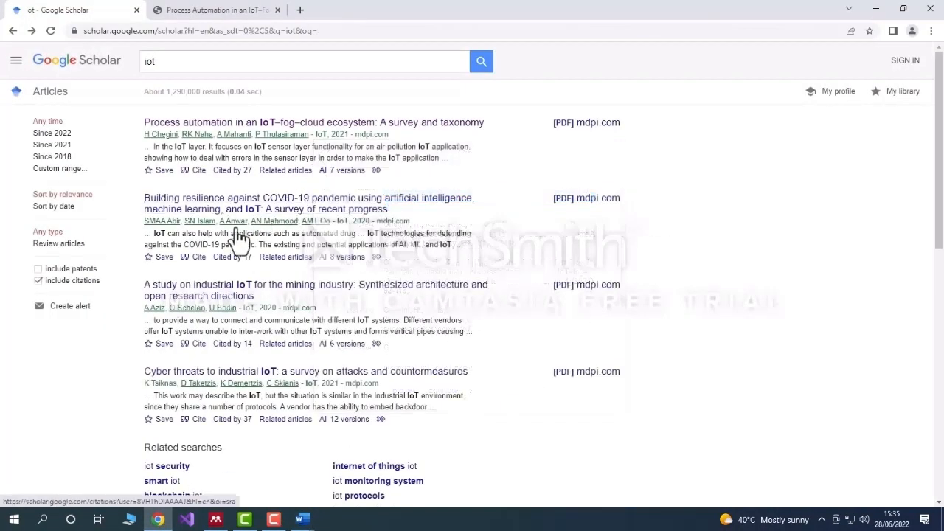
left_click(198, 258)
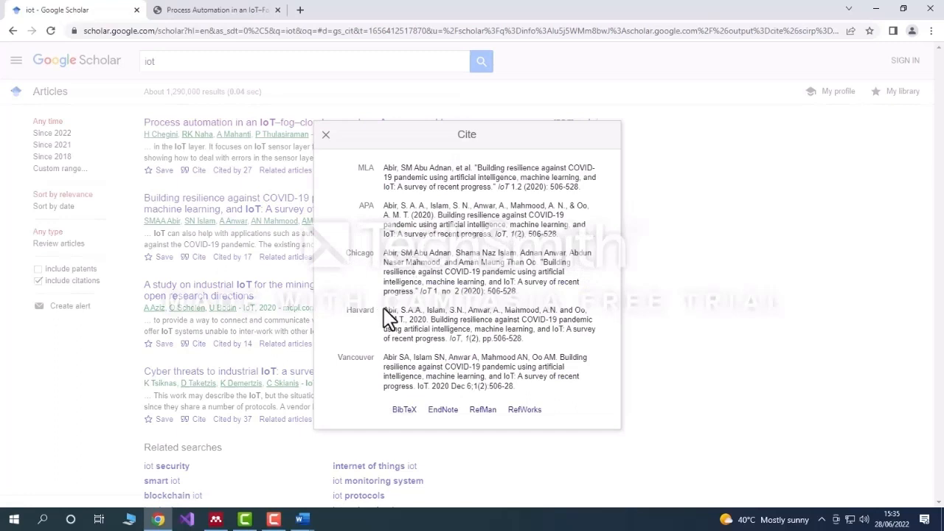
left_click(387, 167)
key("ctrl+c")
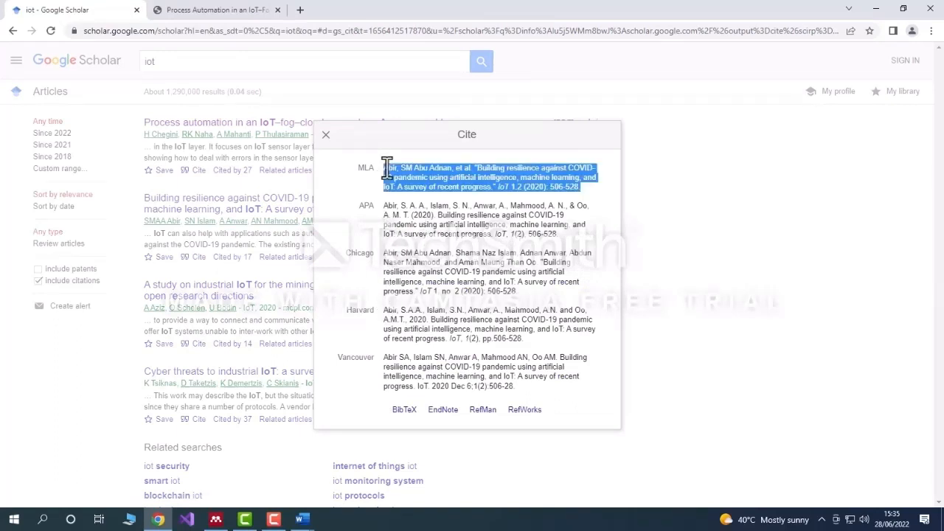
left_click_drag(387, 167, 426, 178)
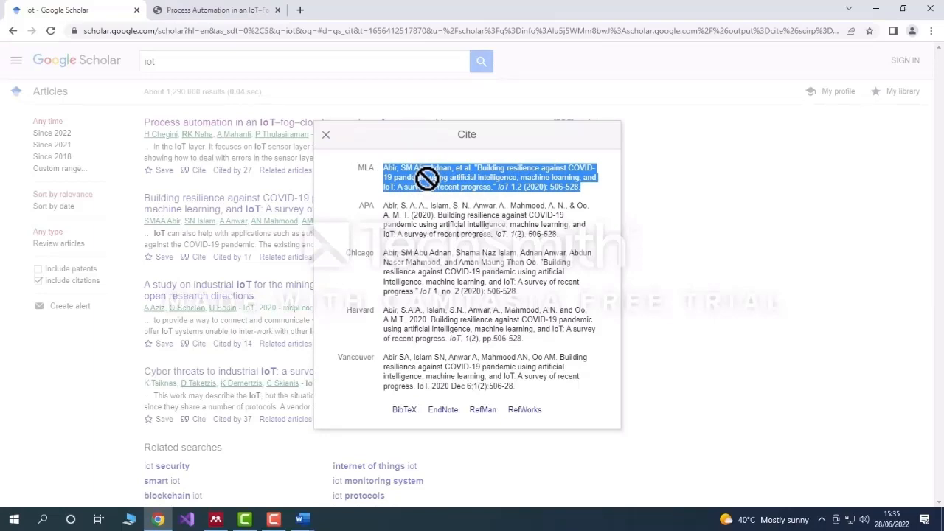
- Insert the copied COVID-19 citation as the second reference in Word's Document2 and start a new line below it
left_click(300, 520)
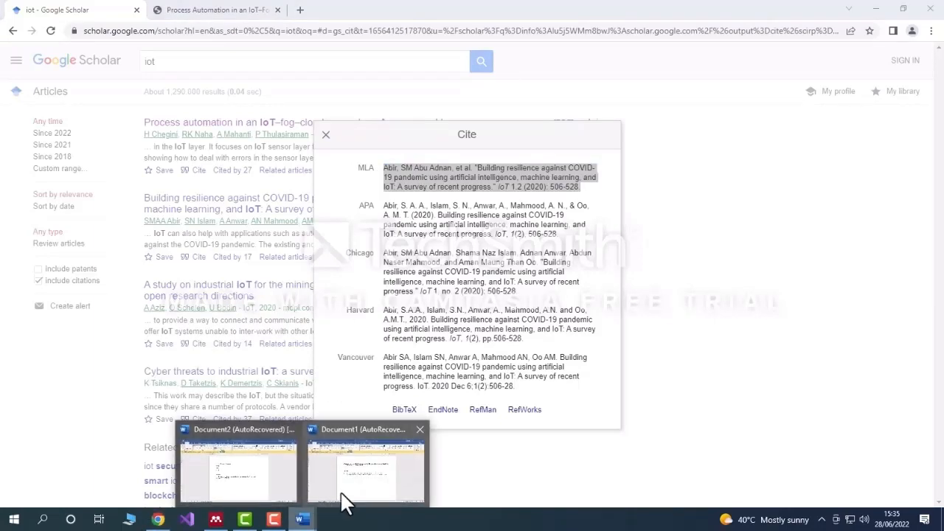
left_click(274, 483)
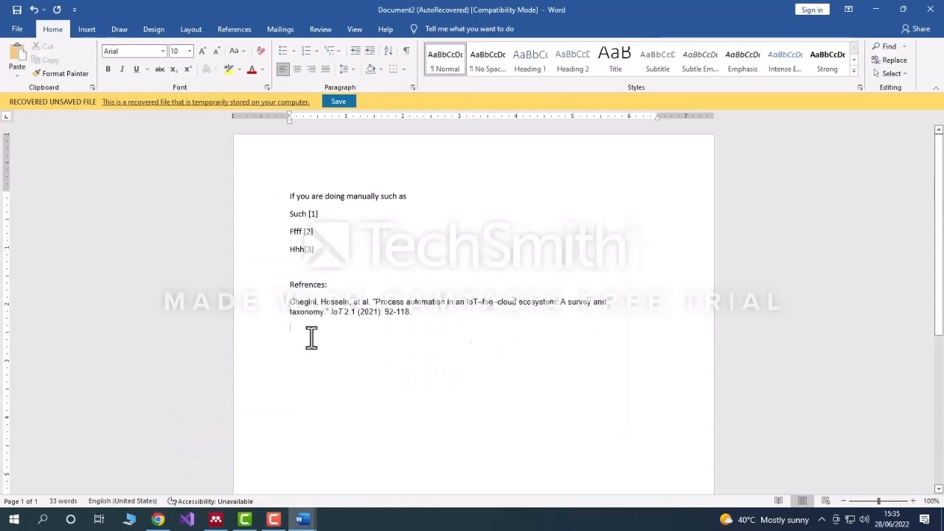
key("ctrl+v")
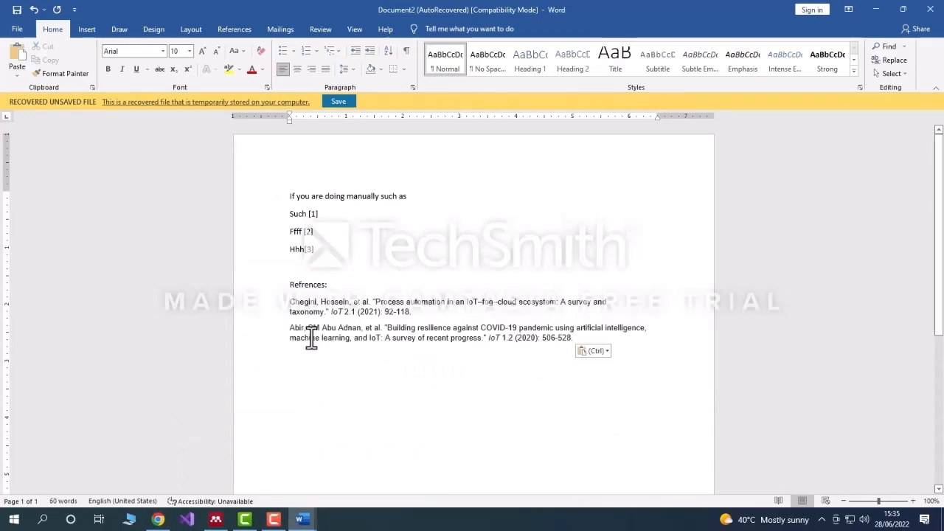
key("Return")
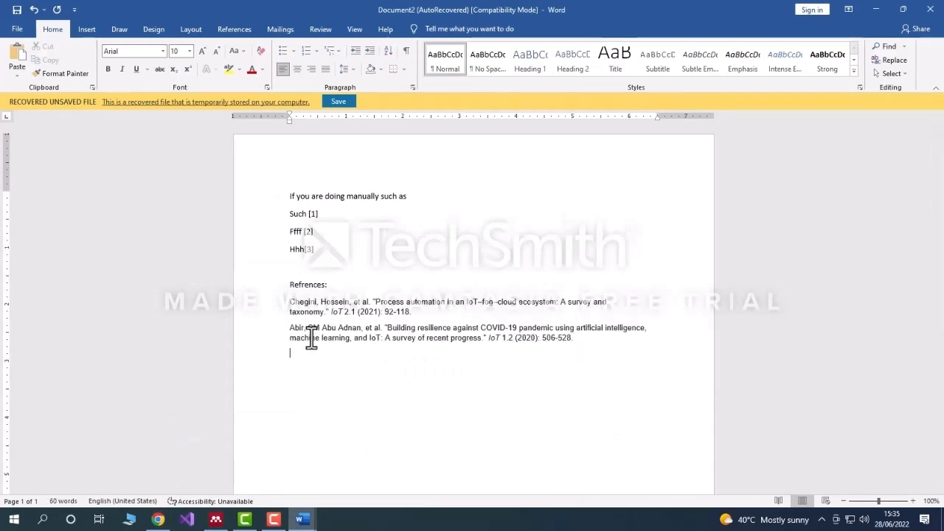
- In Chrome, copy the MLA citation of the "A study on industrial IoT for the mining industry" result in Google Scholar
left_click(158, 520)
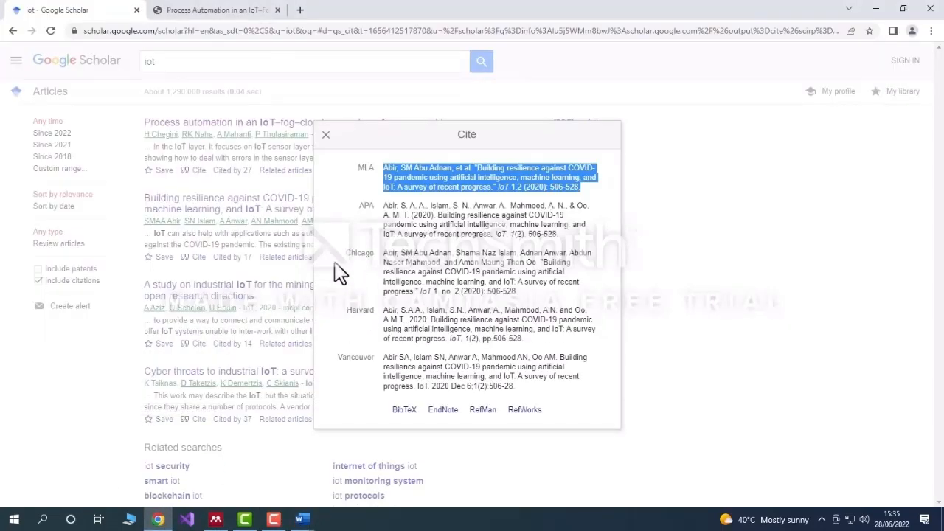
left_click(325, 135)
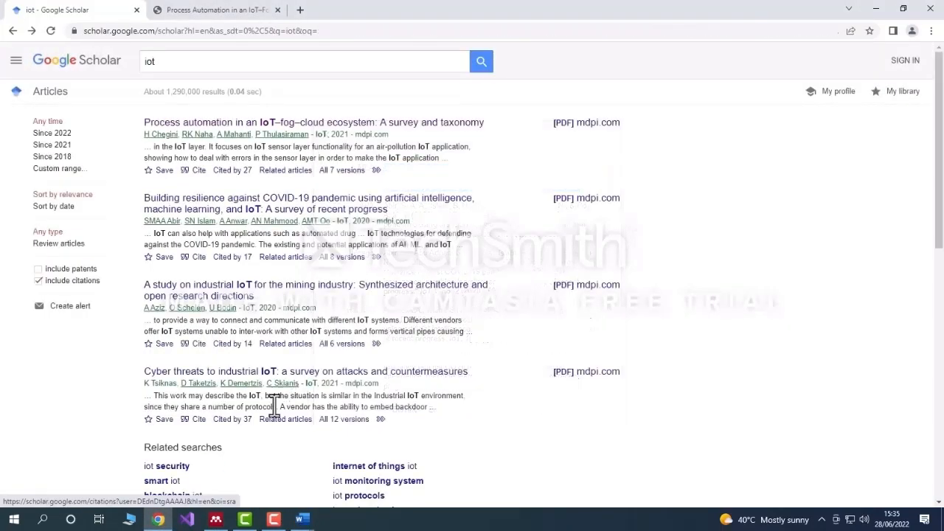
left_click(196, 343)
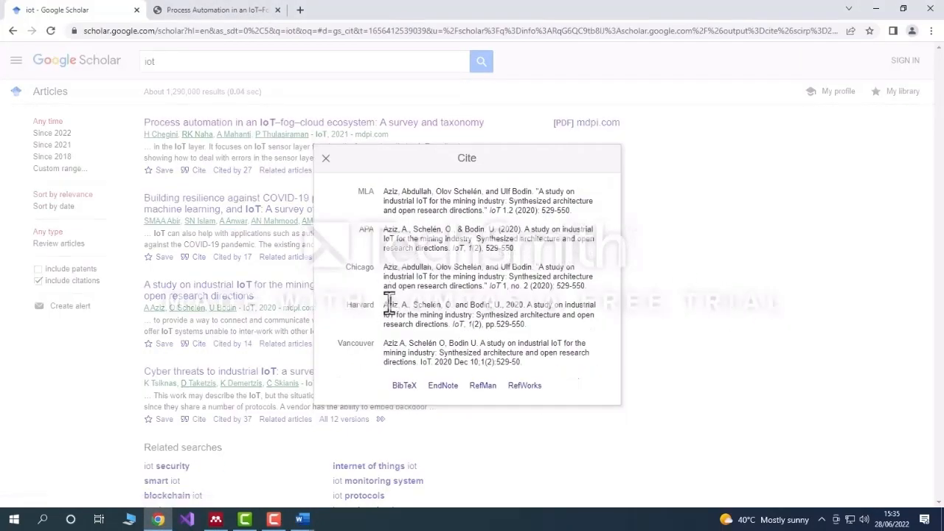
triple_click(386, 195)
left_click_drag(385, 194, 489, 327)
key("ctrl+c")
- Insert the copied mining industry citation as the third reference in Word's Document2
left_click(303, 519)
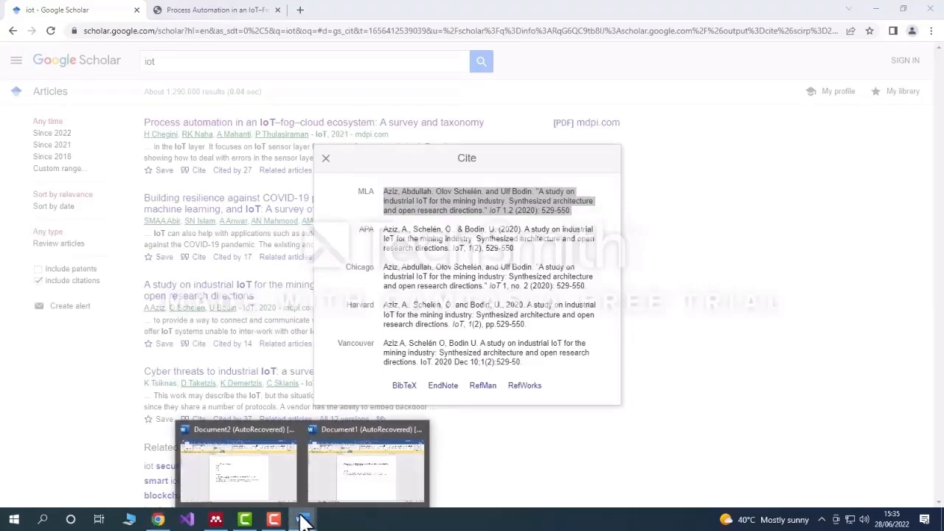
left_click(386, 495)
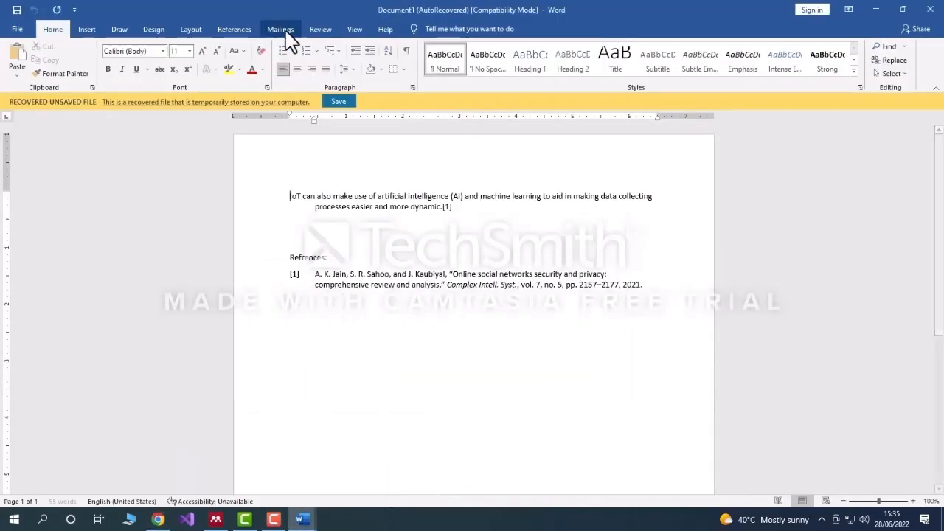
mouse_move(295, 512)
left_click(286, 457)
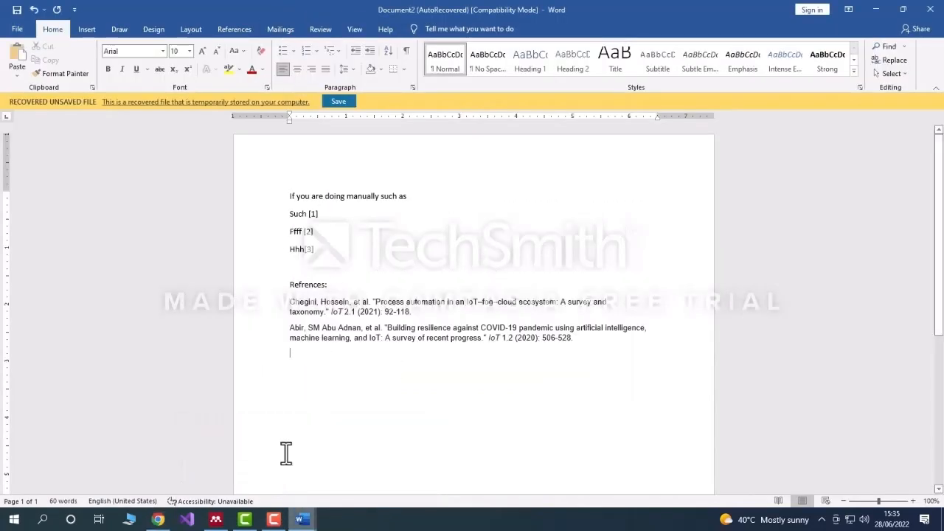
key("ctrl+v")
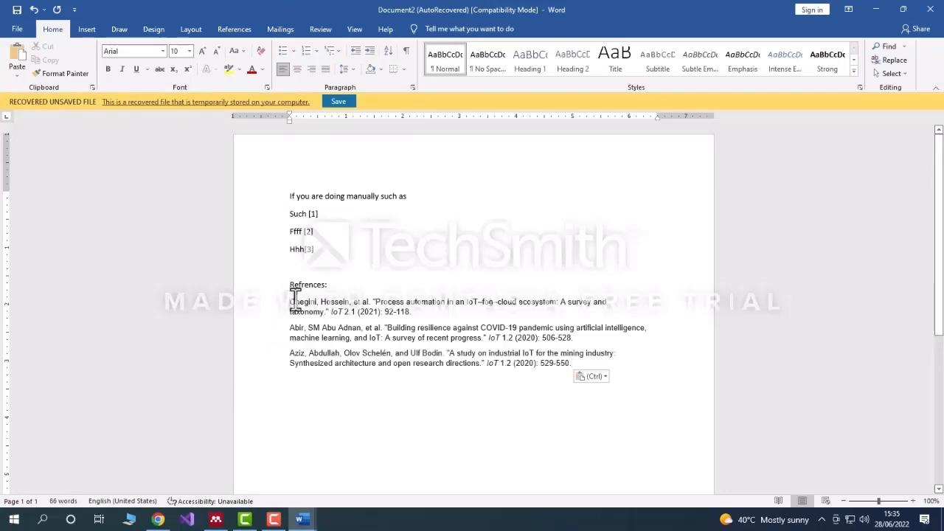
- Format the three citations under "Refrences:" as a numbered list in the 1., 2., 3. style
left_click_drag(289, 302, 573, 366)
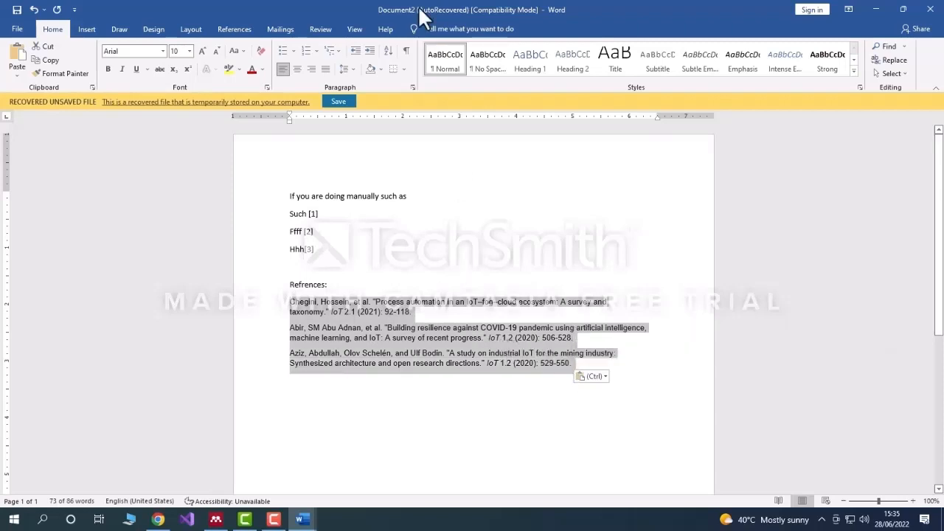
left_click(318, 50)
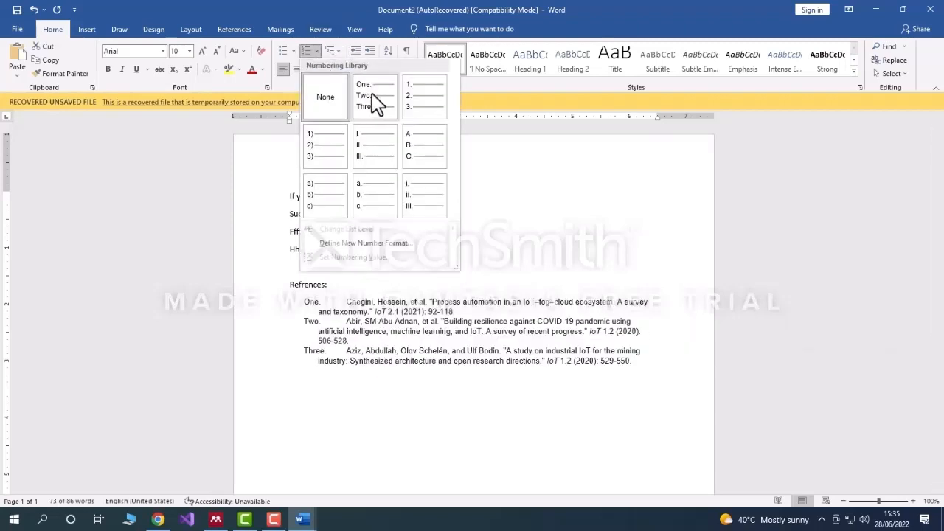
left_click(410, 95)
left_click(390, 410)
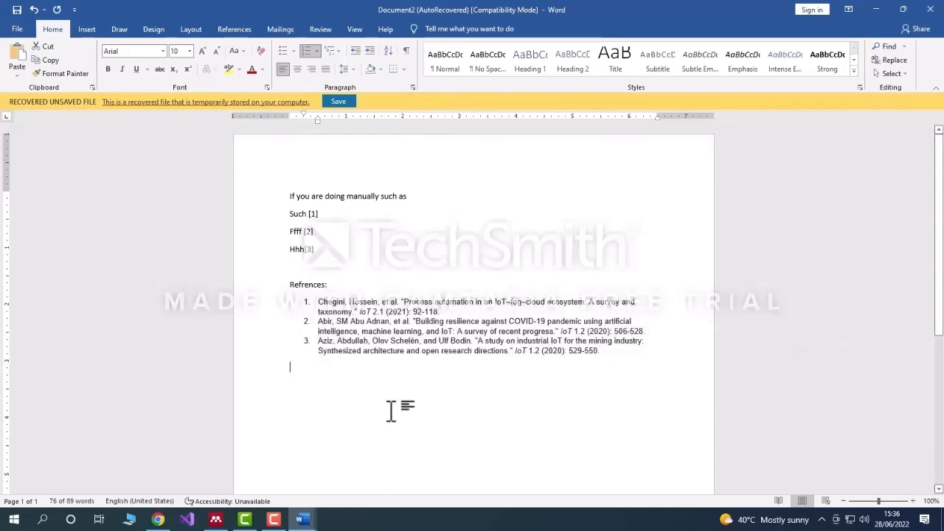
left_click(609, 353)
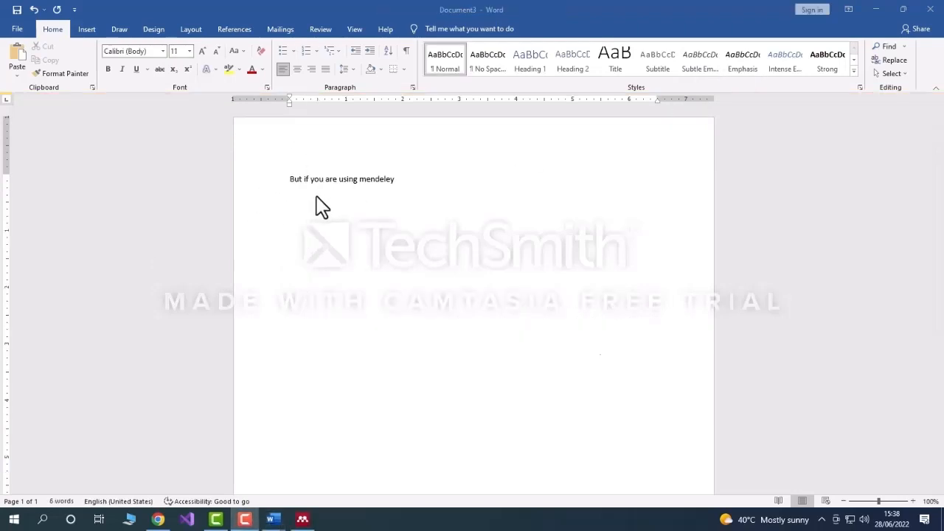
- In Document3, write the line "Iot plays an important in todays life" below "But if you are using mendeley"
left_click(312, 209)
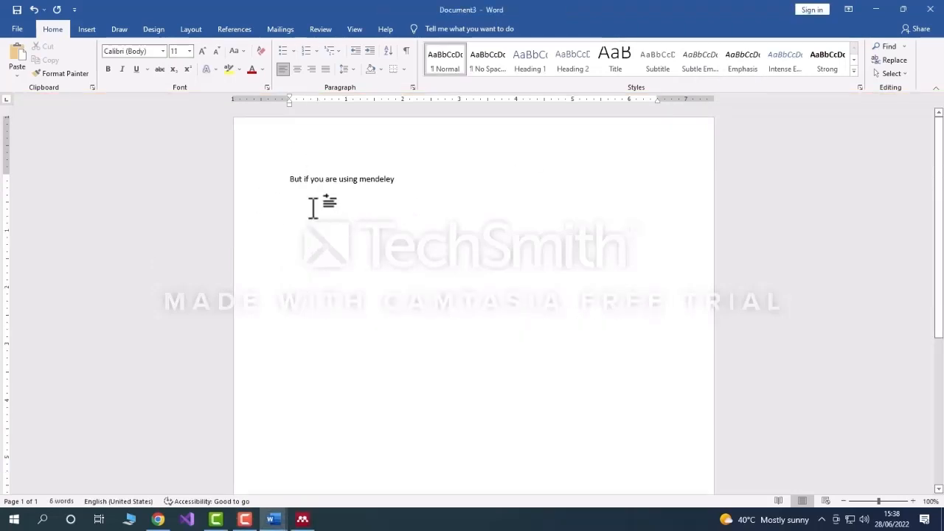
type("(")
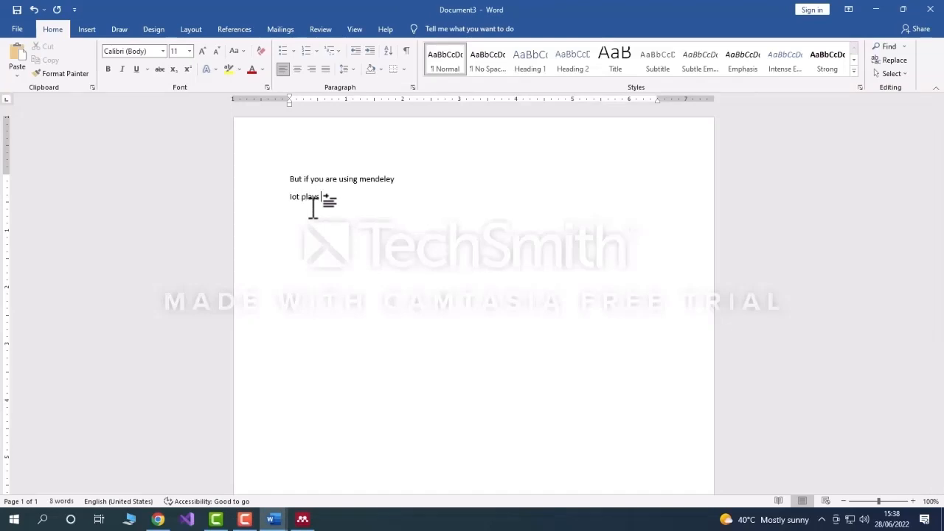
type("ot plays an important")
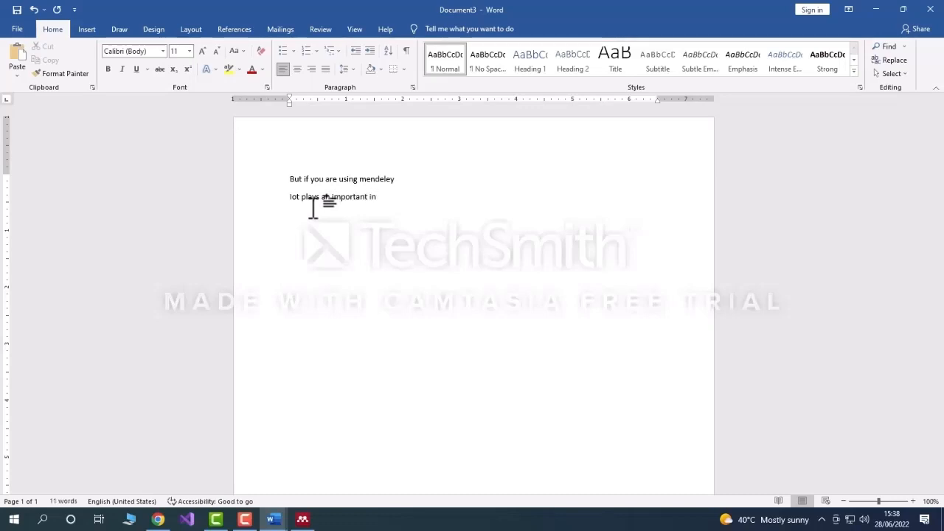
type("in")
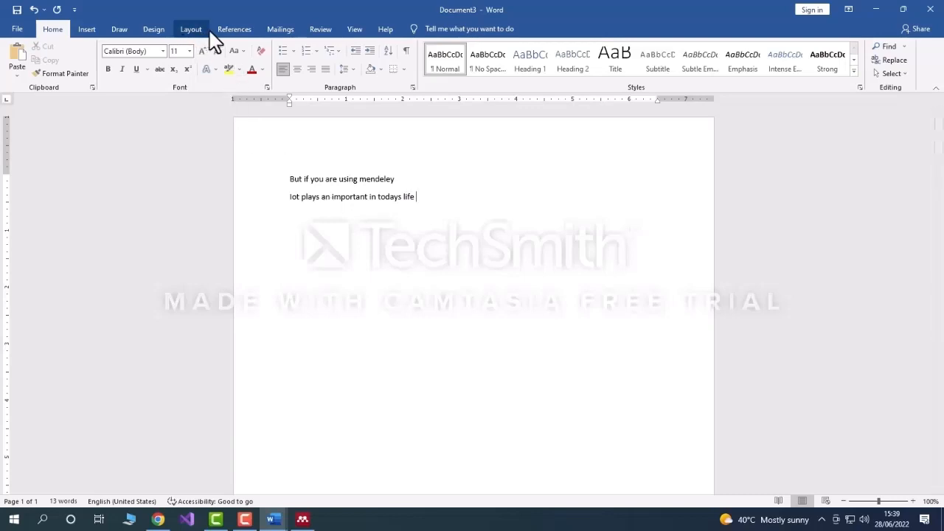
- Cite the library paper "Process Automation in an IoT–Fog–Cloud Ecosystem: A Survey and Taxonomy" through Mendeley at the end of the "todays life" line
left_click(237, 34)
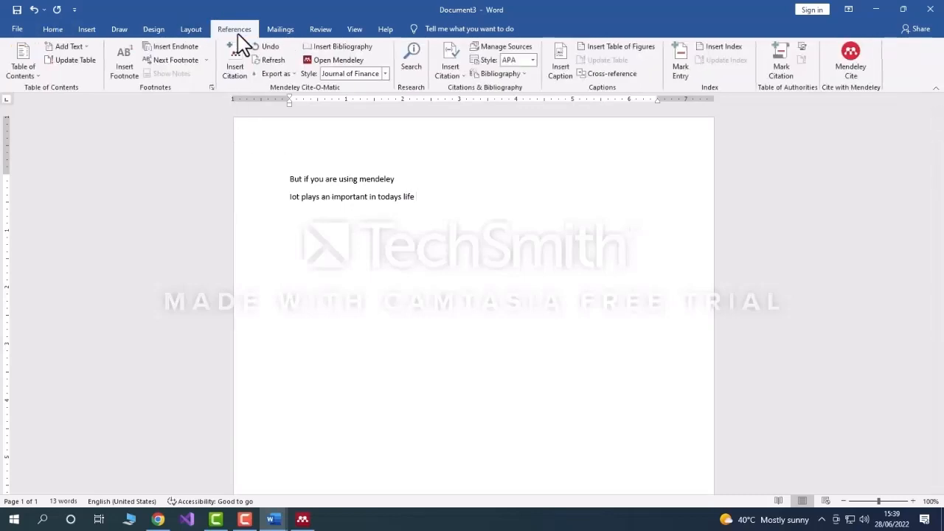
left_click(230, 77)
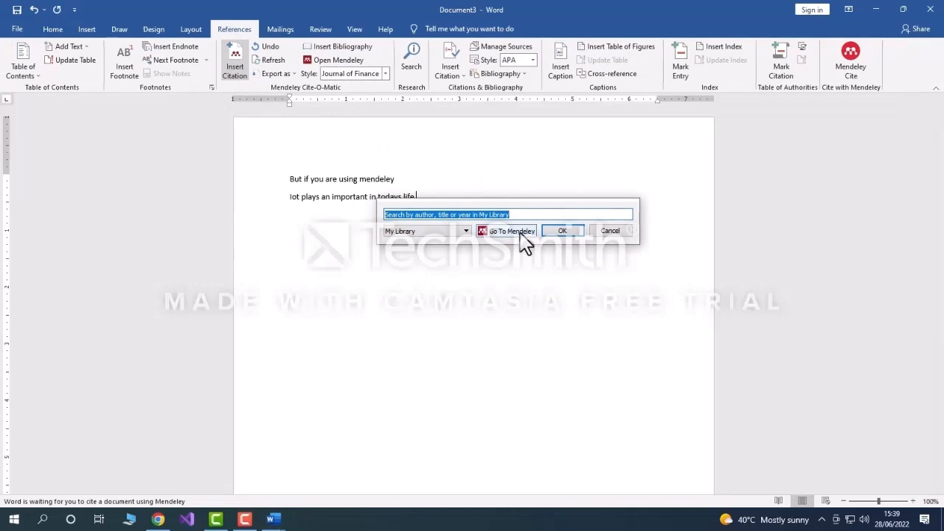
left_click(520, 233)
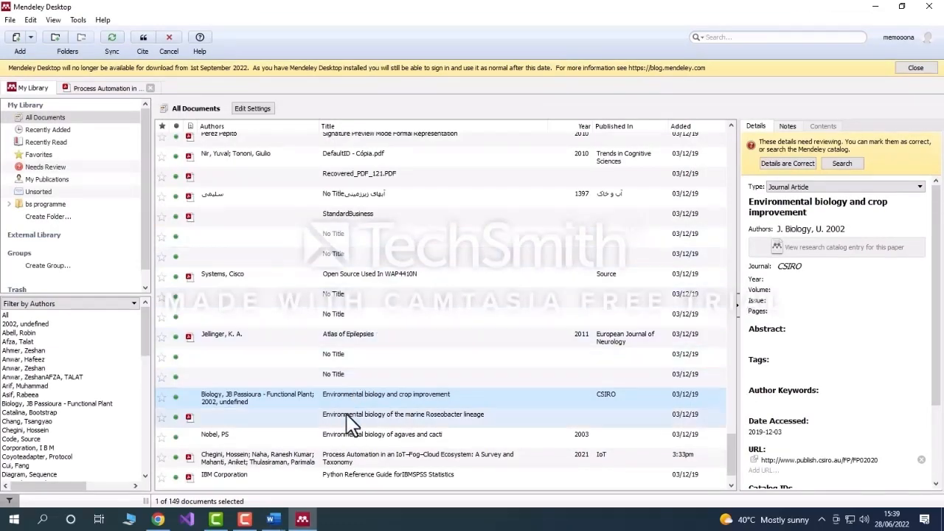
left_click(369, 458)
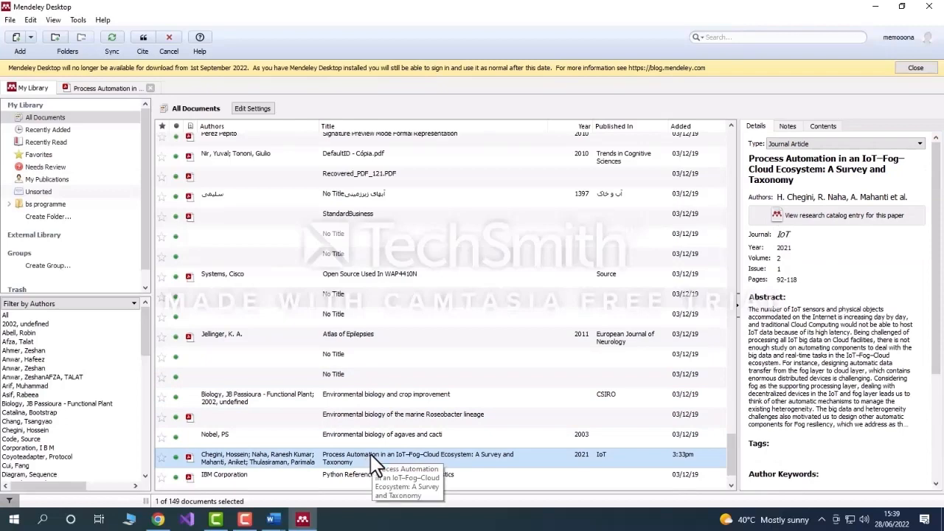
left_click(141, 41)
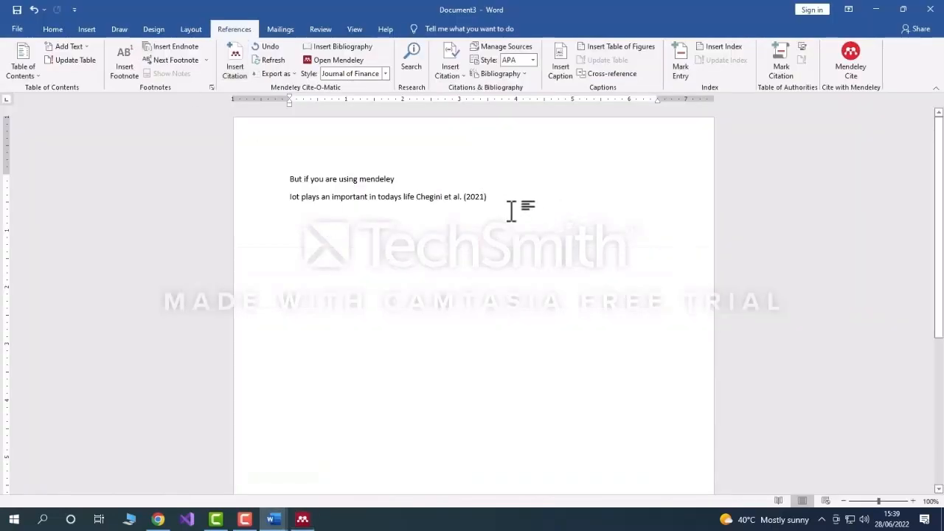
- Add a "Refrences:" heading below the cited line and insert the Mendeley bibliography under it
key("Return")
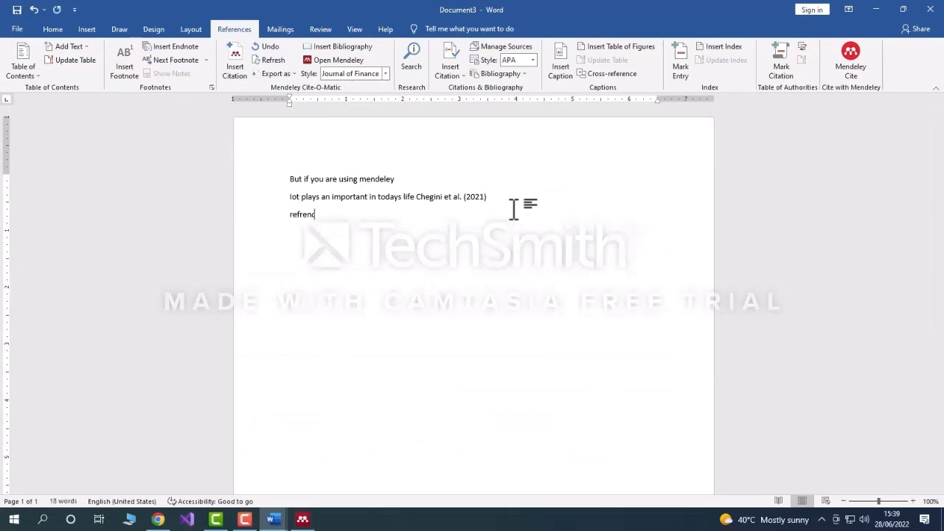
type("refrences:")
key("Return")
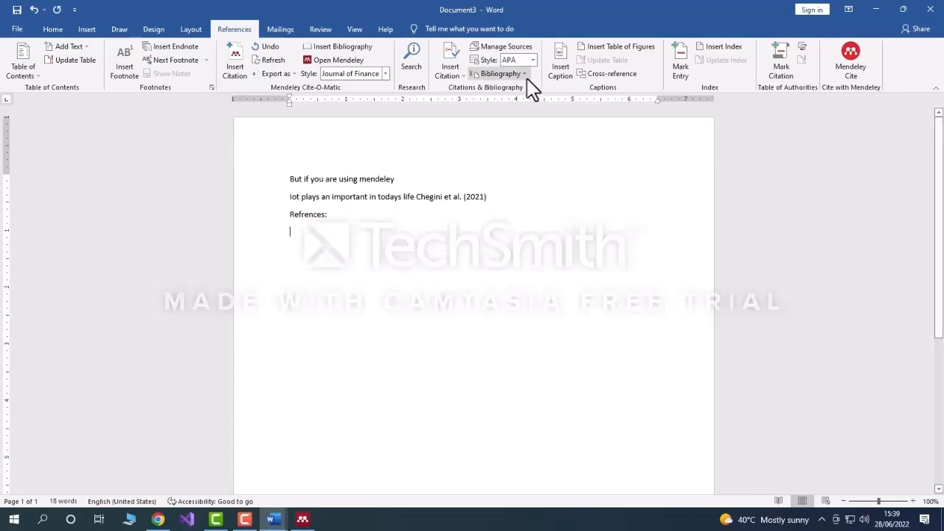
left_click(351, 50)
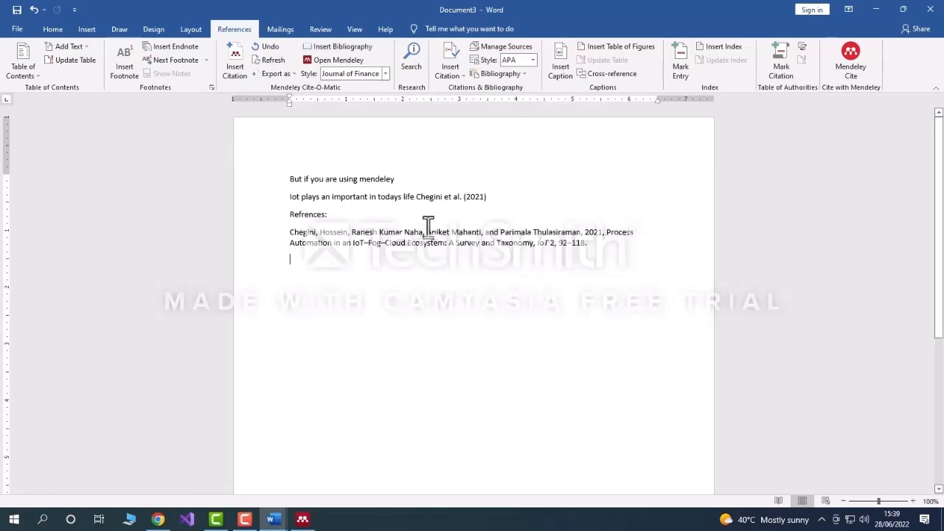
left_click(354, 212)
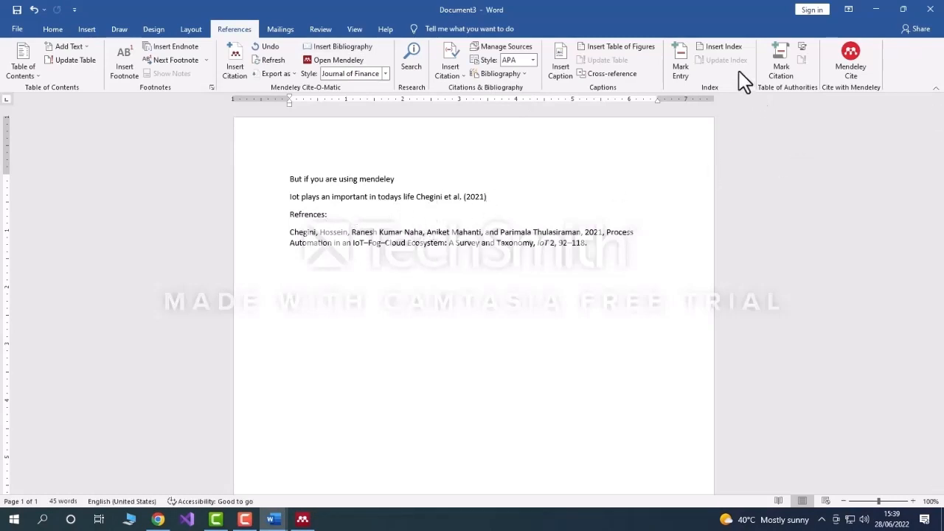
key("F10")
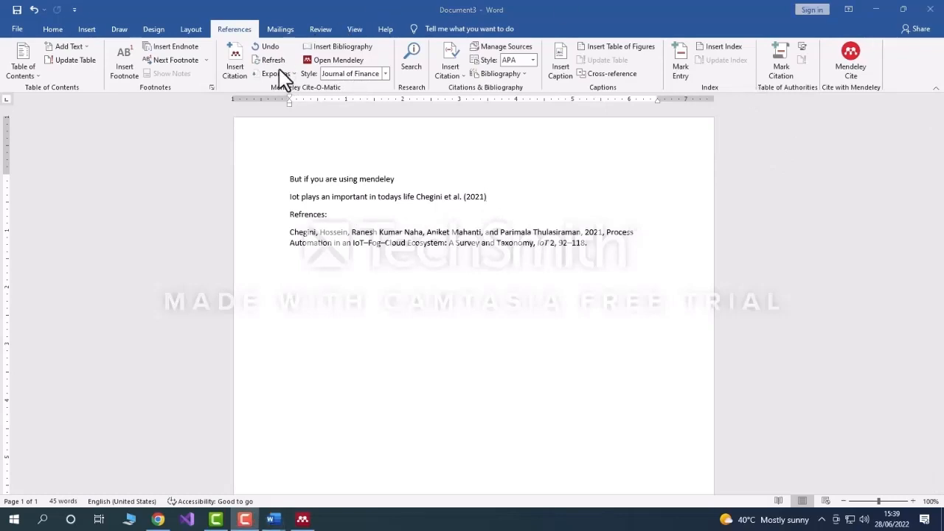
- Switch the Mendeley citation style of the document to IEEE
left_click(385, 74)
left_click(374, 142)
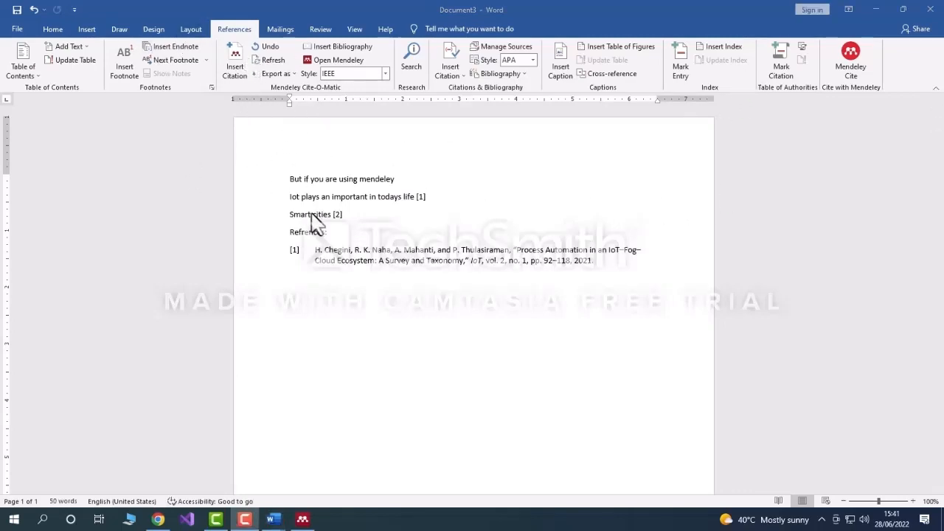
- Cite the library entry "Mercury/32" through Mendeley at the end of the "Smart cities" line
left_click(235, 68)
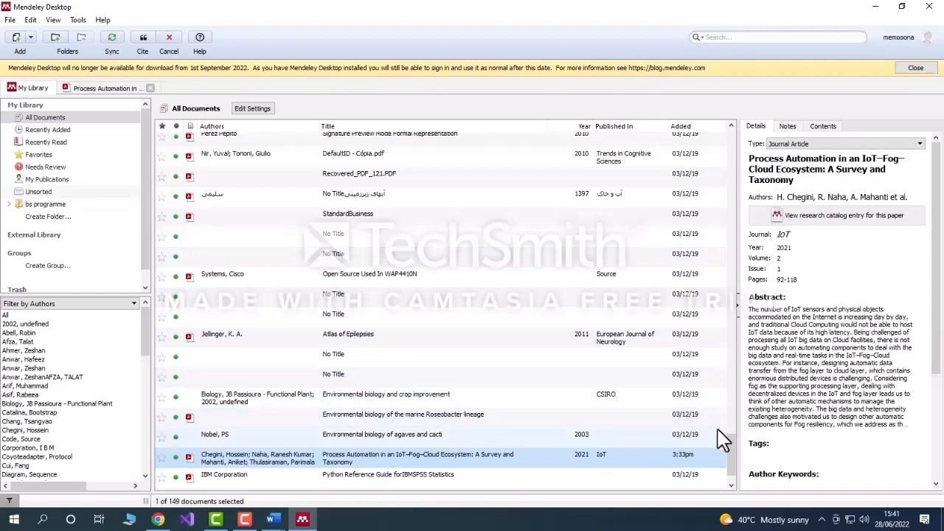
scroll(730, 453, "down", 2)
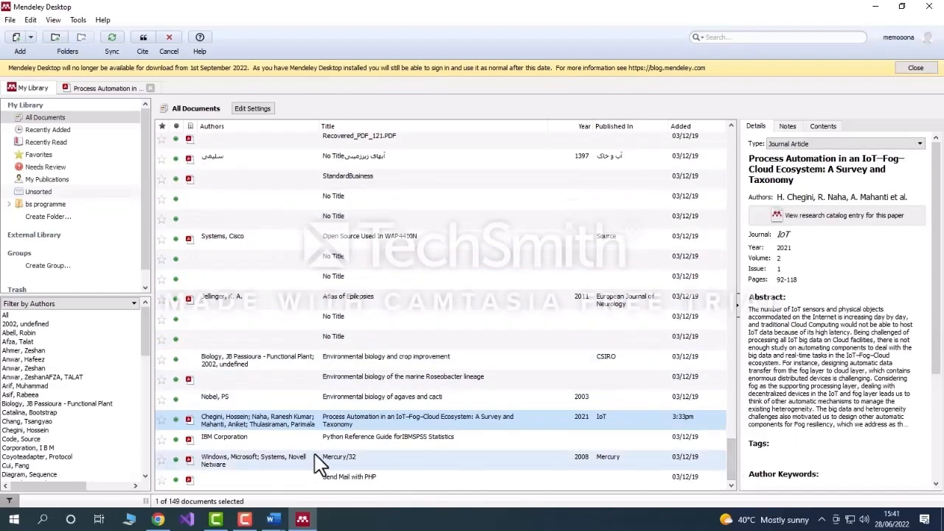
left_click(337, 463)
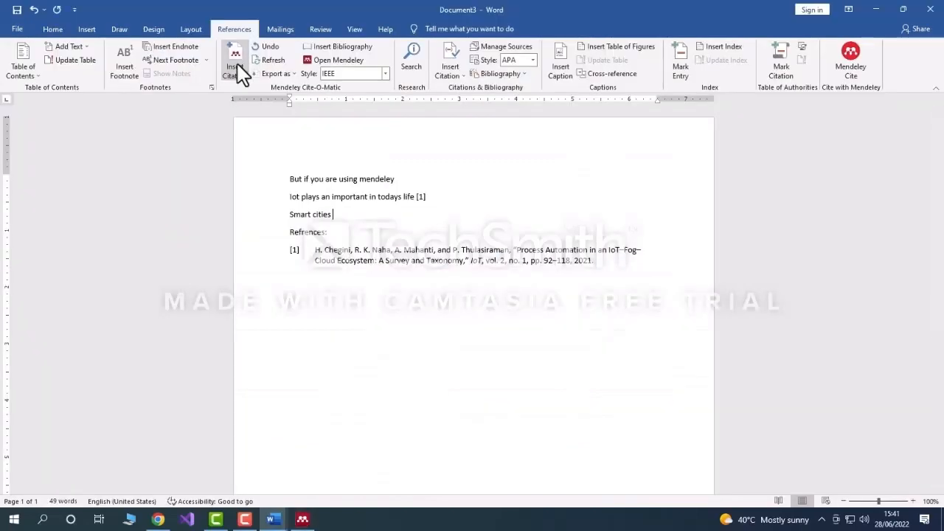
left_click(236, 64)
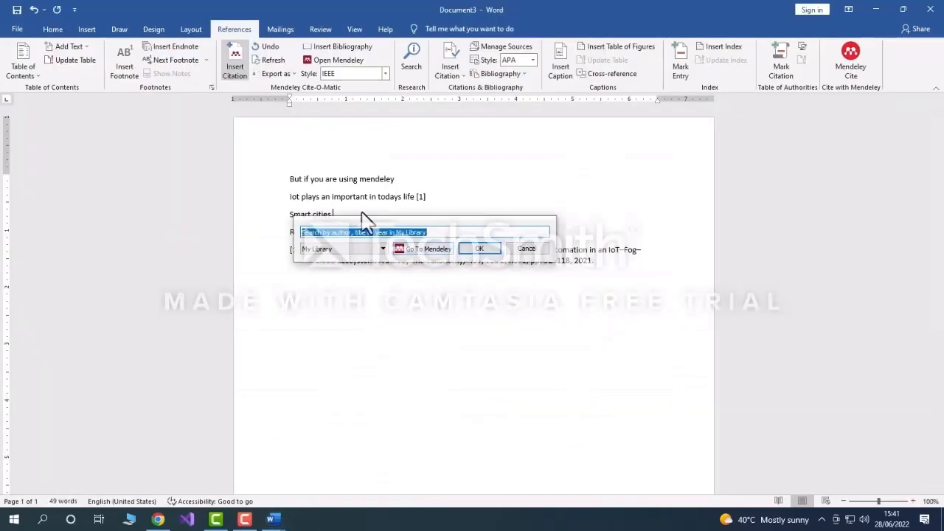
left_click(418, 250)
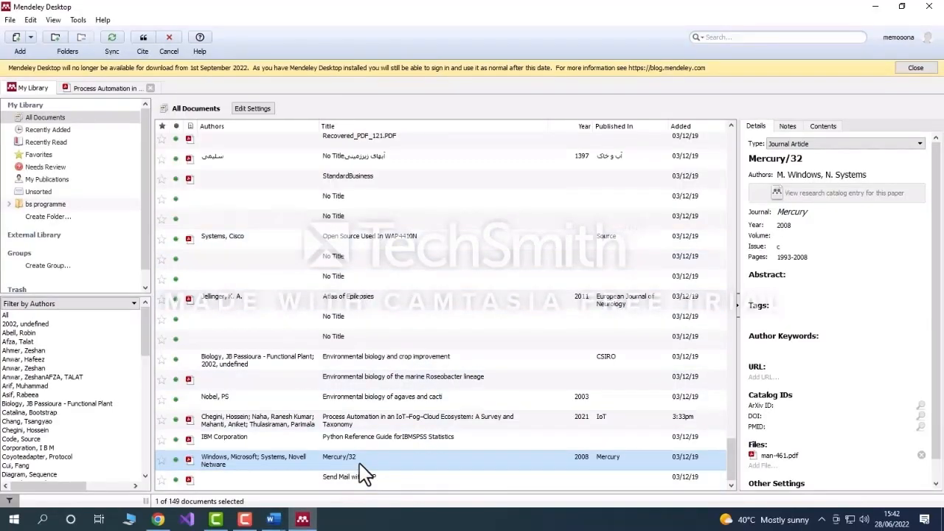
left_click(143, 37)
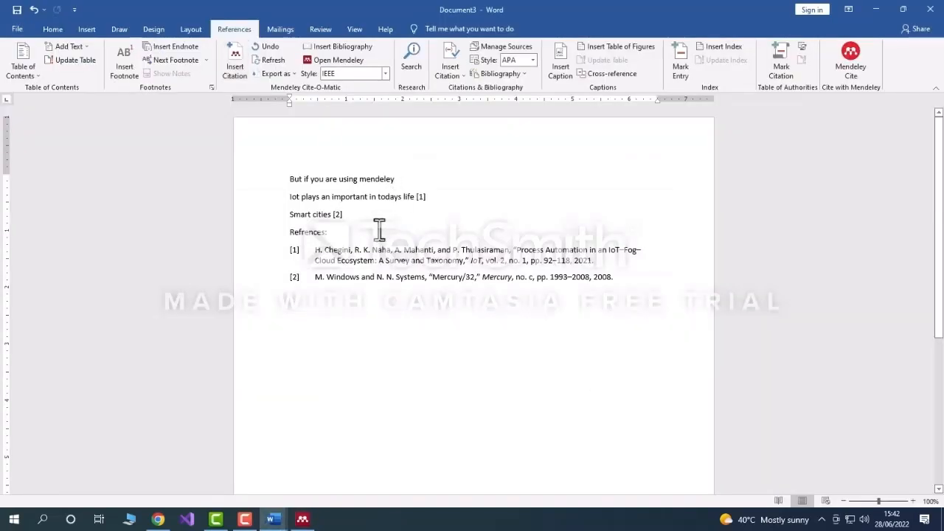
- Add the line "Jjjj" below "Smart cities" and cite the library entry "Environmental biology of agaves and cacti" there through Mendeley
key("Return")
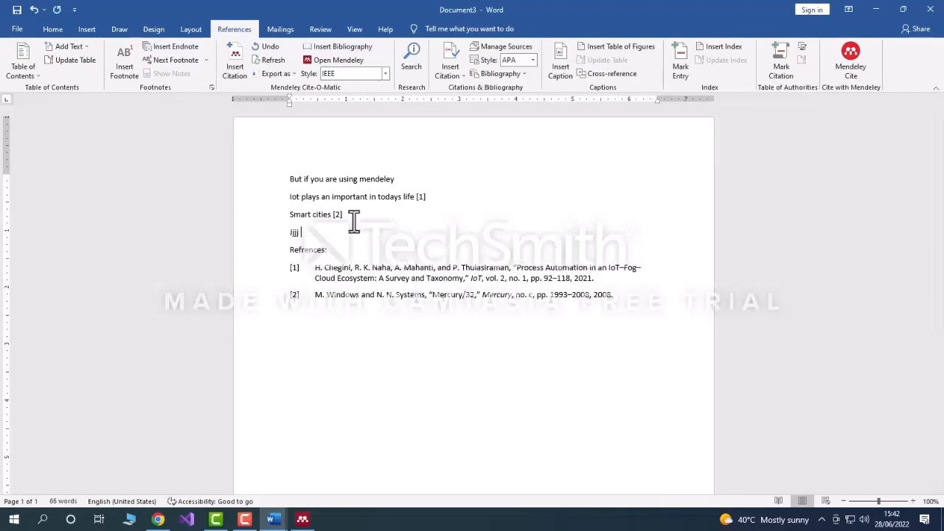
left_click(235, 66)
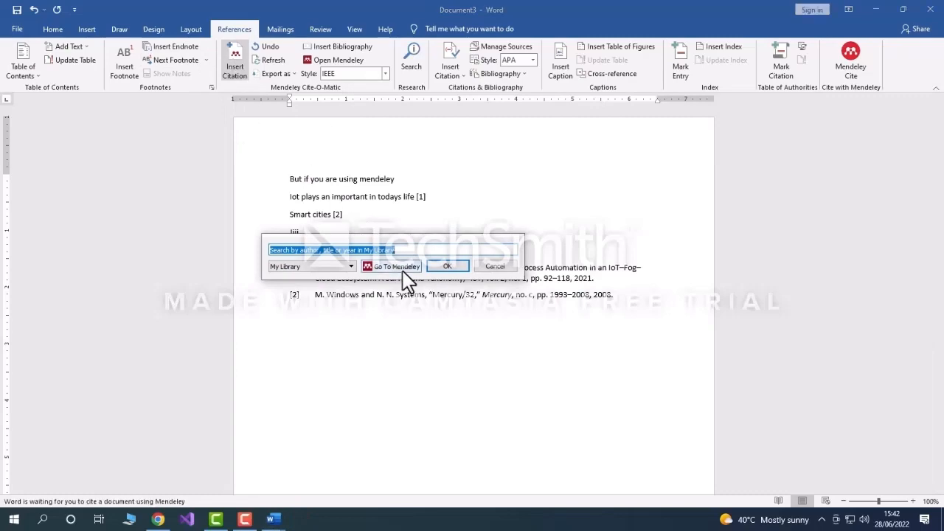
left_click(404, 268)
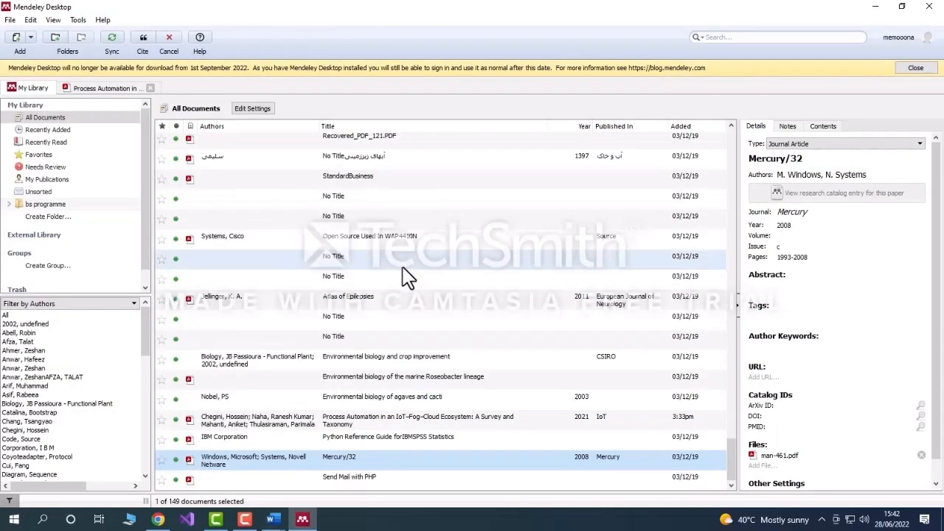
left_click(417, 403)
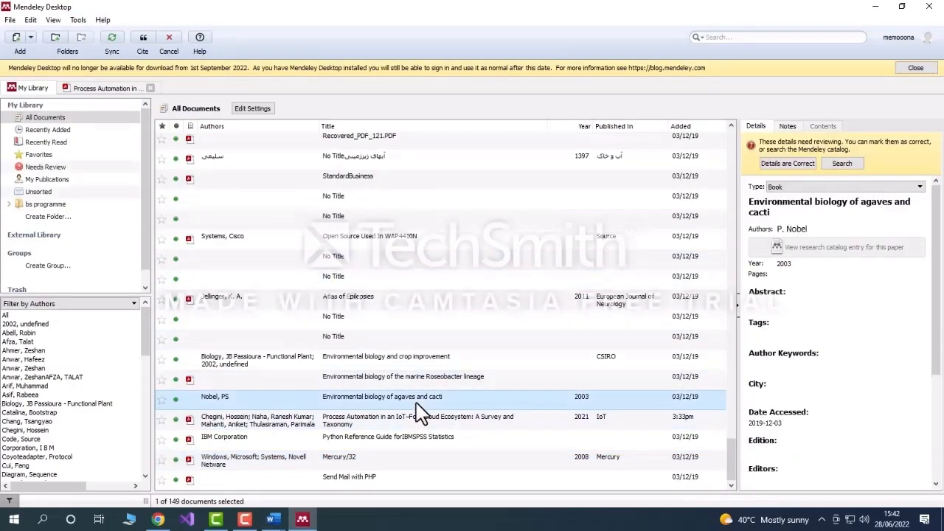
left_click(145, 37)
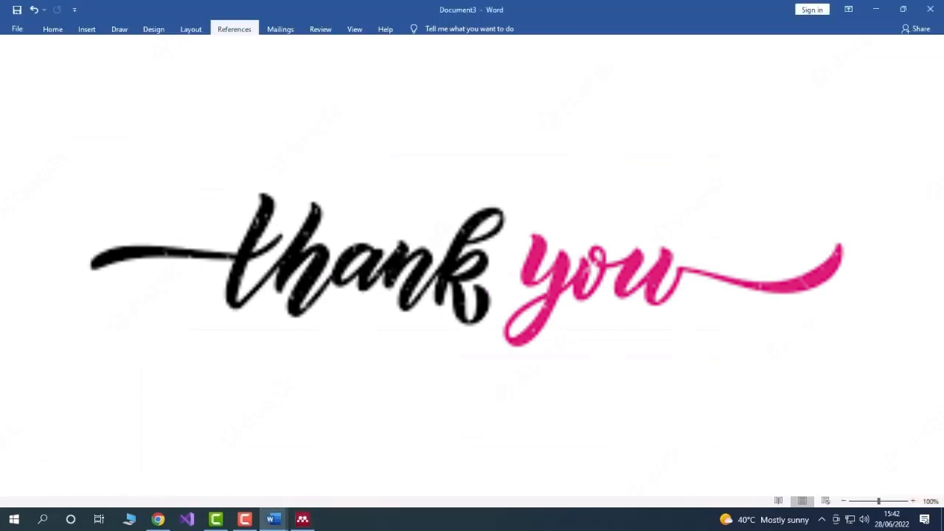